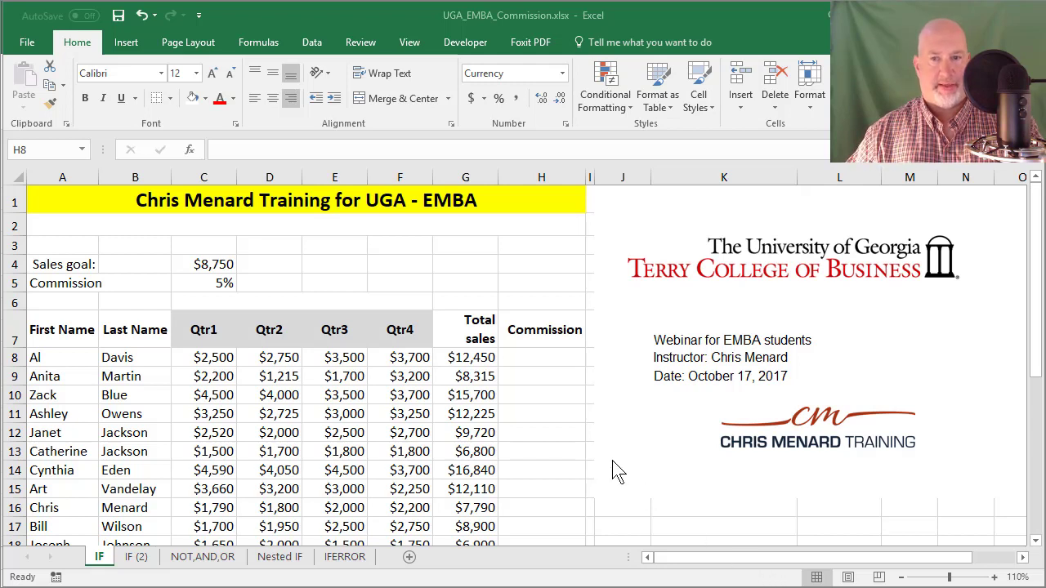
Step: In H8, start an IF formula that tests whether total sales G8 exceed the absolute goal $C$4
click(527, 360)
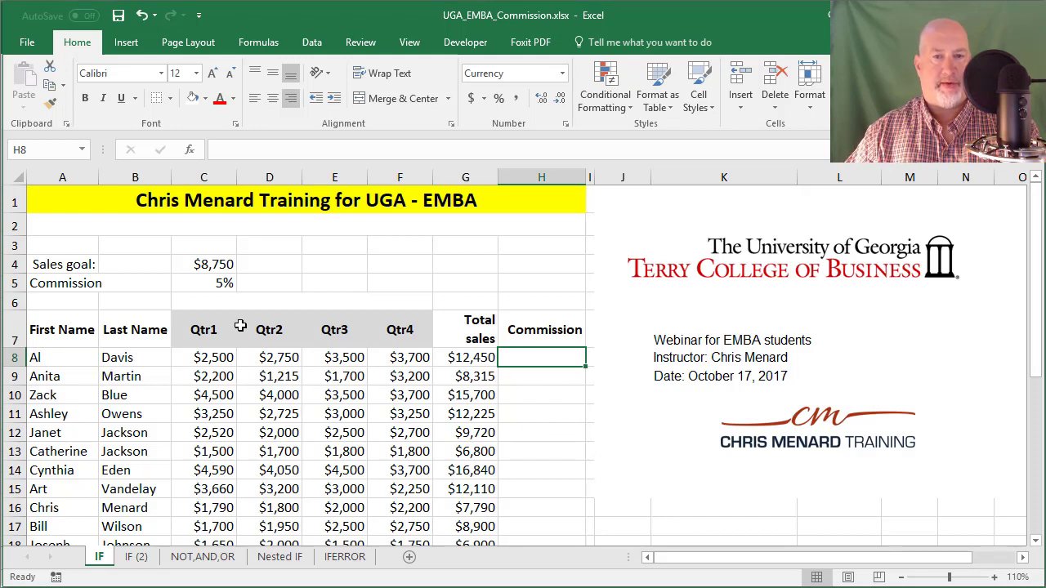
click(208, 268)
click(518, 359)
text(=IF()
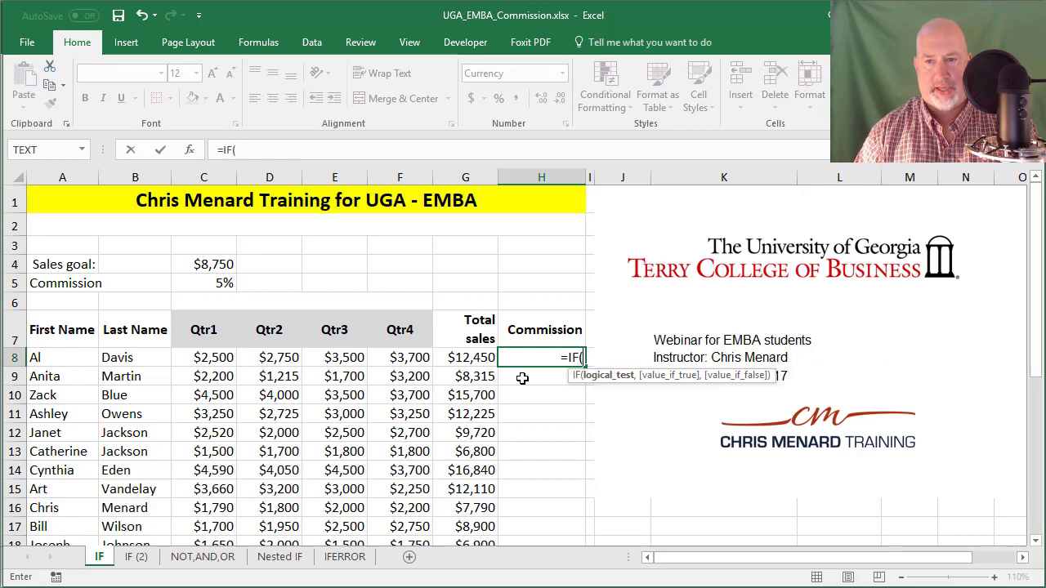
click(473, 357)
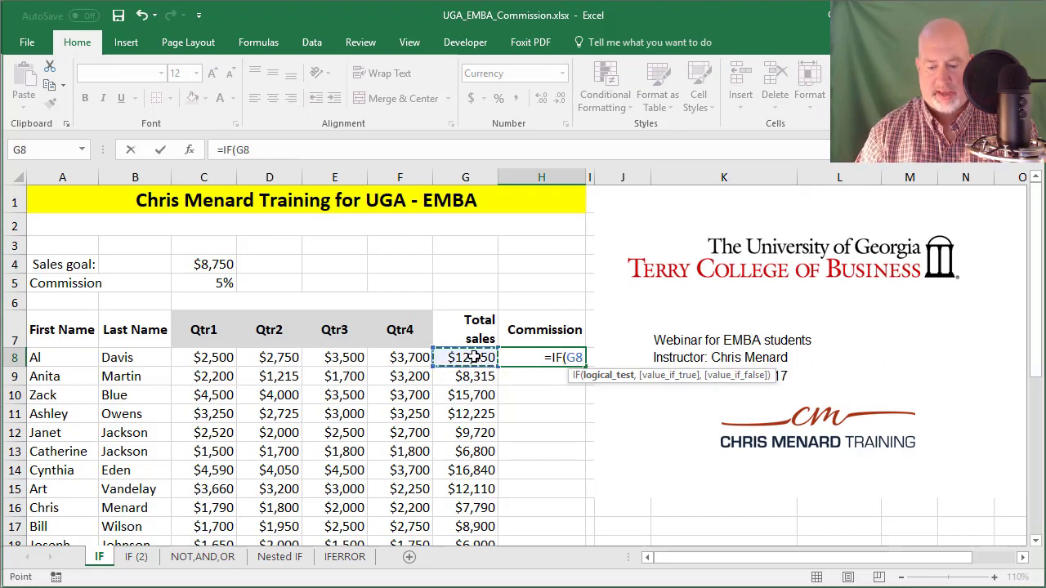
text(>)
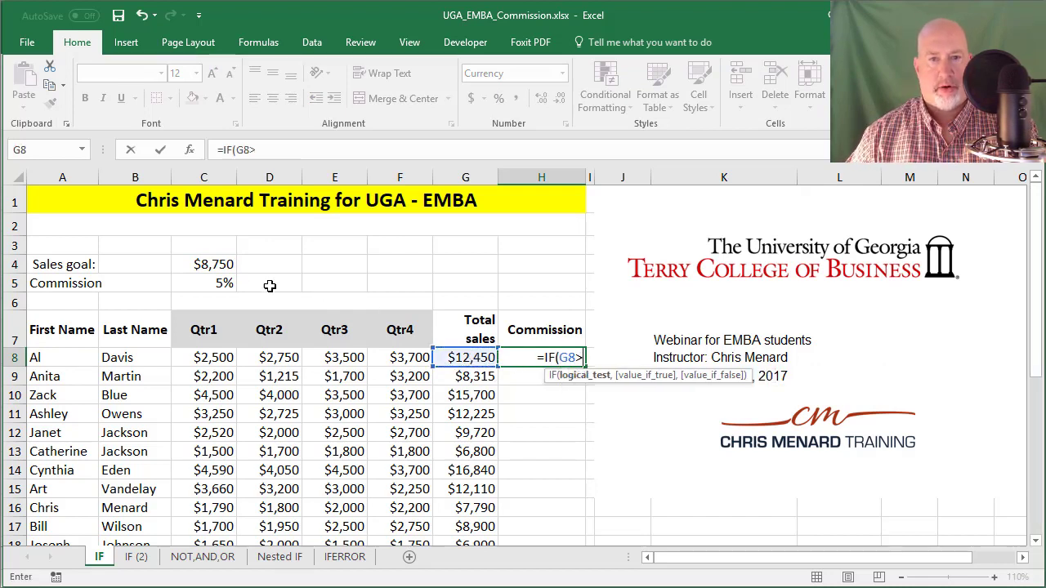
click(214, 264)
key(F4)
text(,)
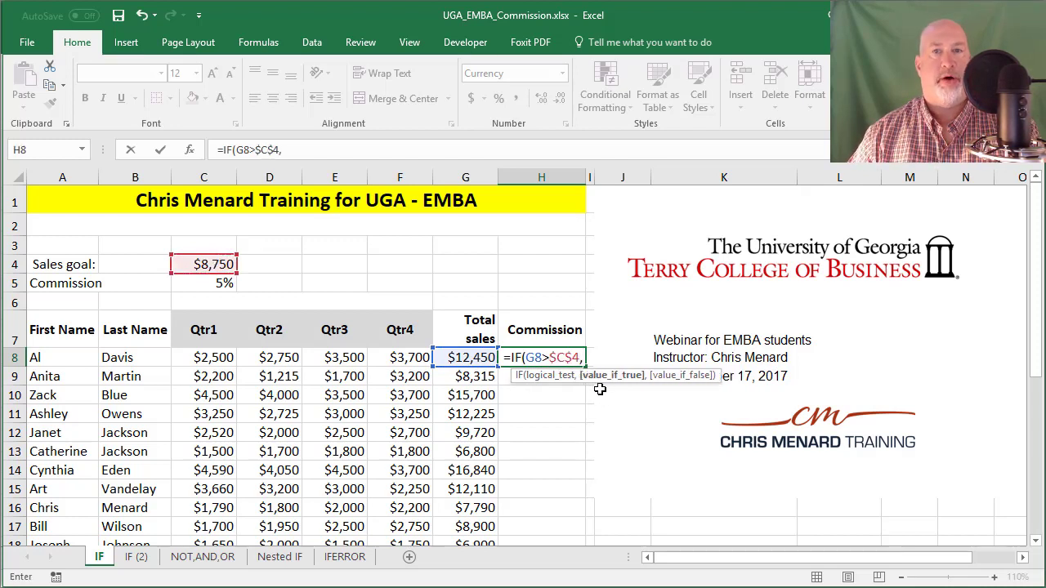
Step: Finish it as =IF(G8>$C$4,G8*$C$5,""), returning G8 times the rate or blank
click(463, 357)
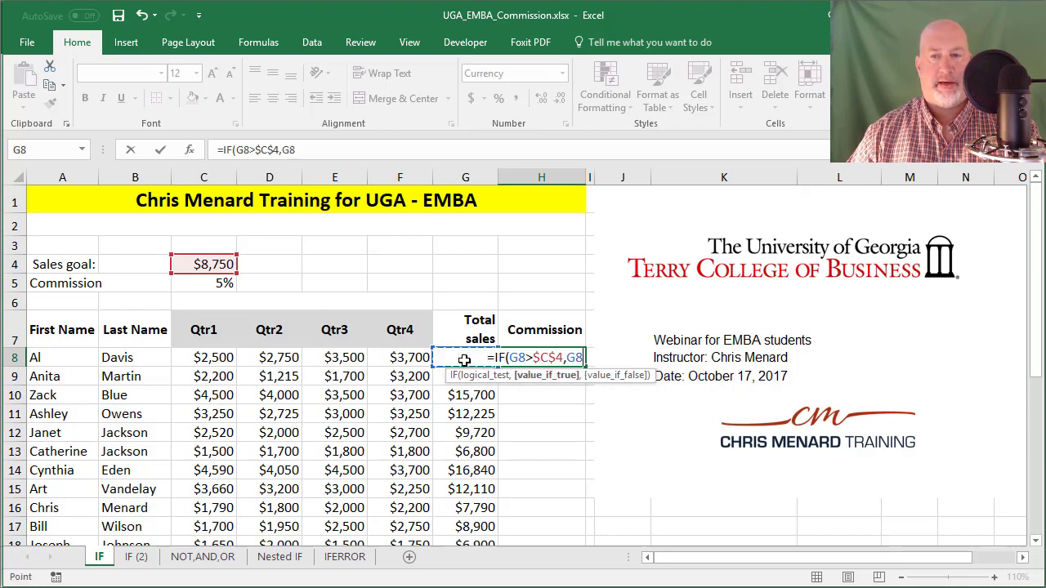
text(*)
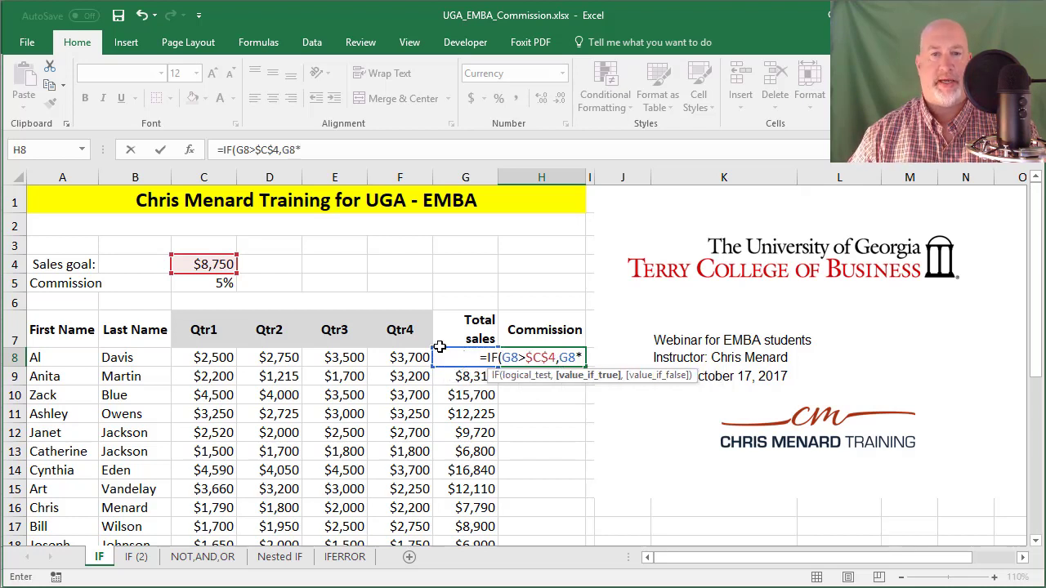
click(222, 283)
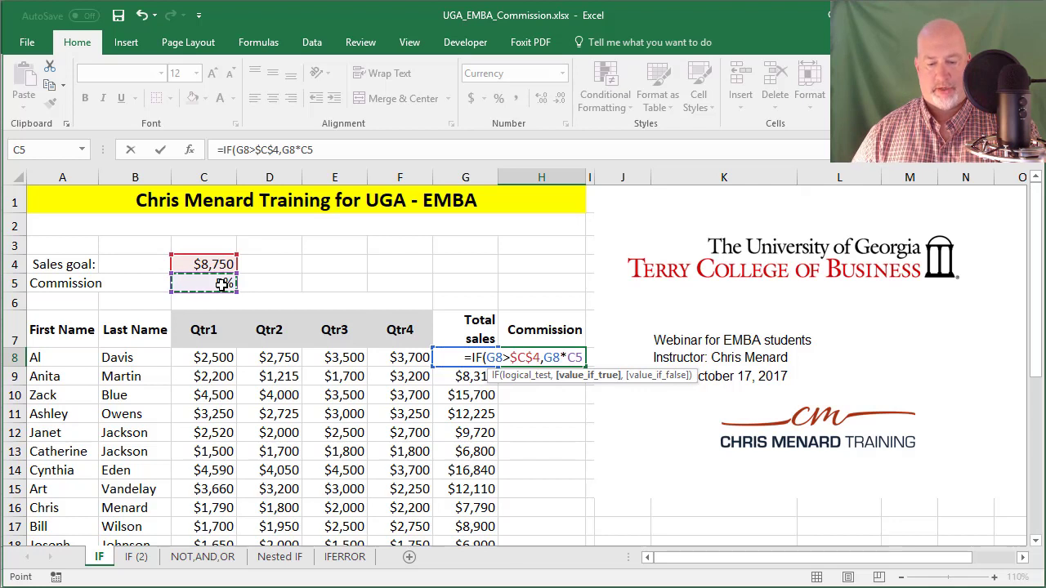
key(F4)
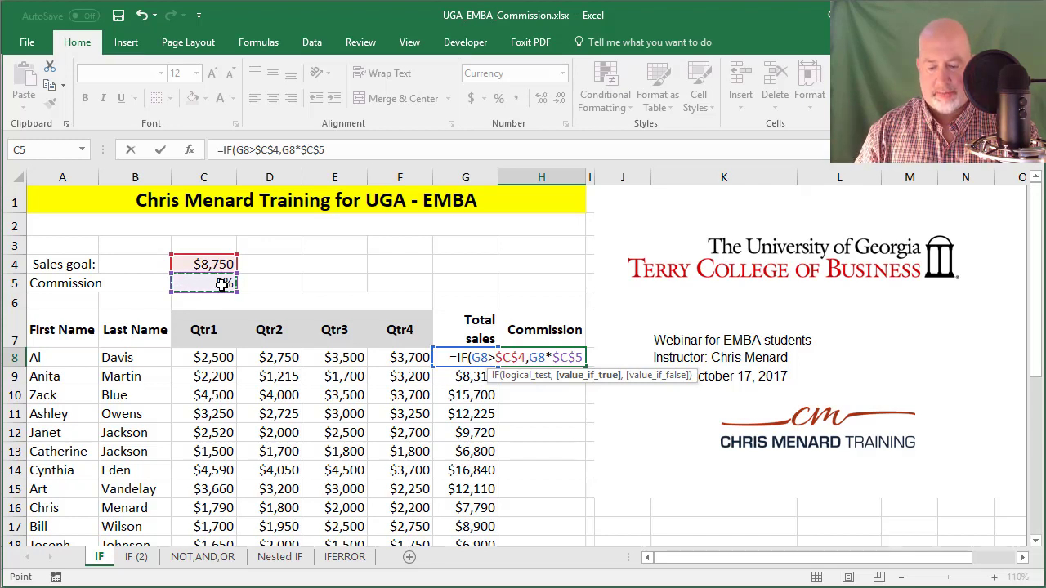
text(,)
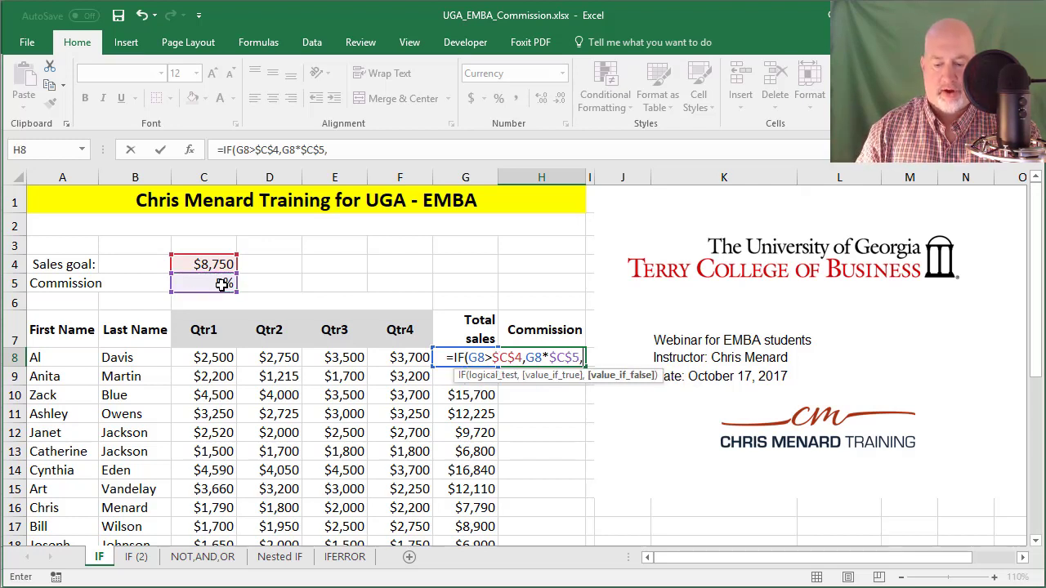
text("")
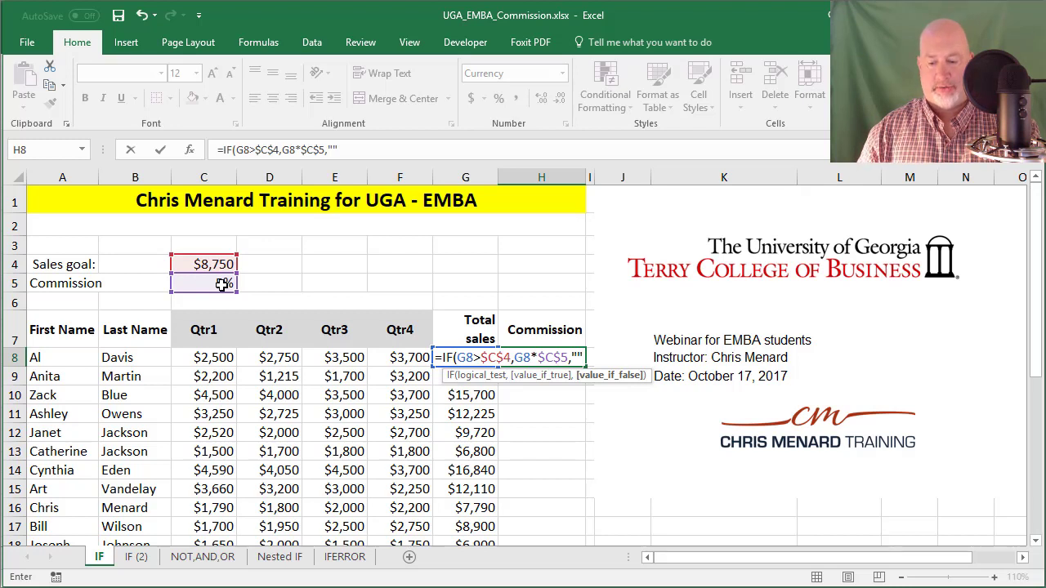
text())
key(ctrl+Return)
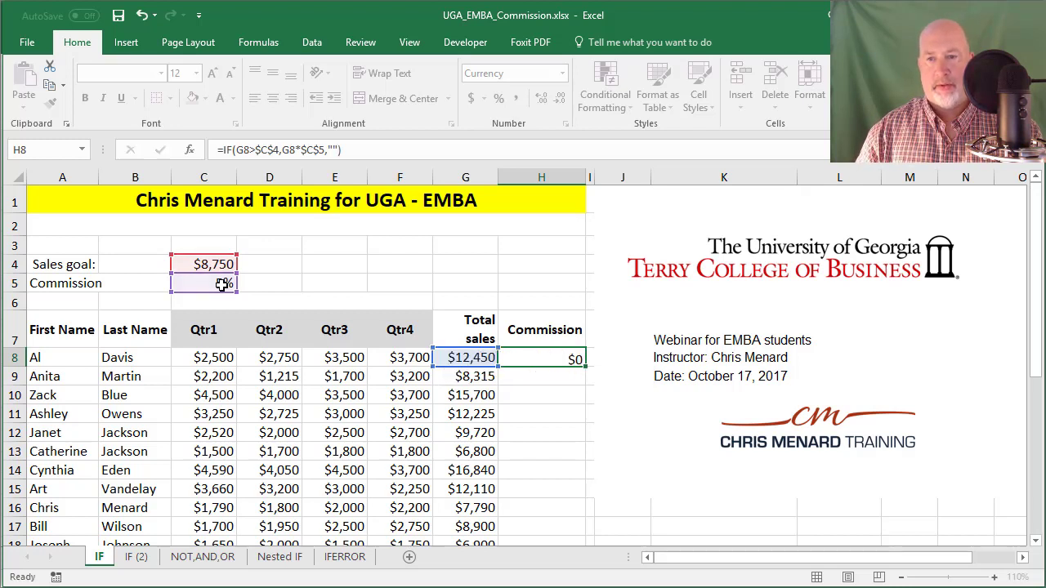
Step: Fill the commission formula from H8 down through H22
drag(585, 366, 567, 462)
scroll(544, 366, up, 3)
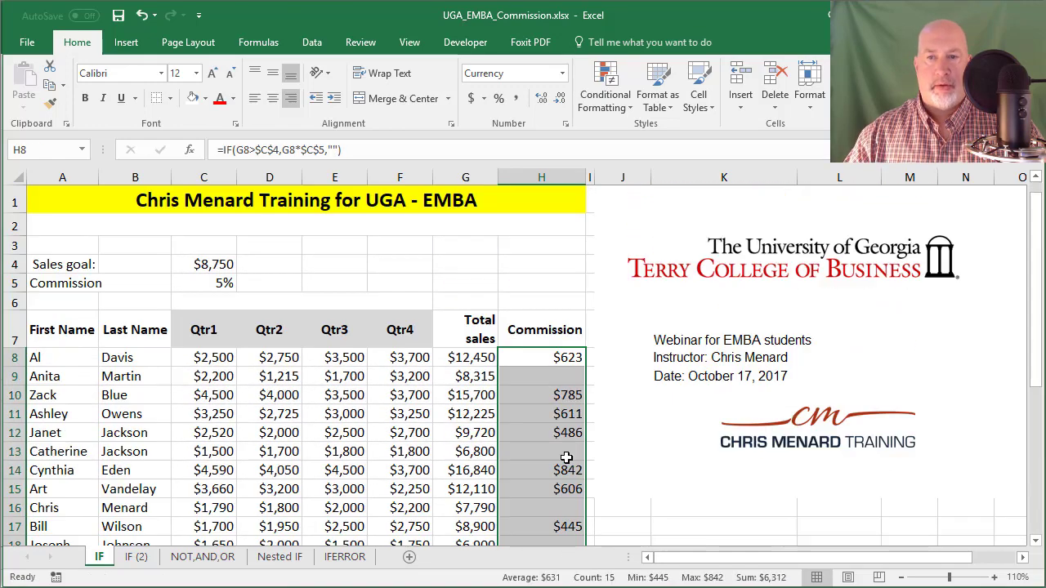
click(537, 363)
Step: Change the commission rate in C5 to 7%, then 9%, and finally 10%
click(209, 281)
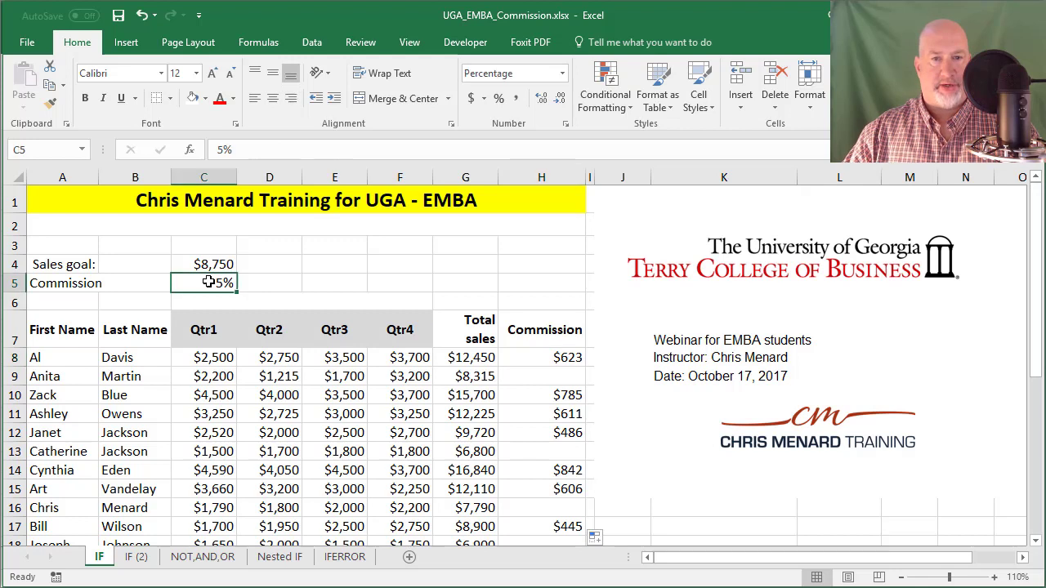
text(7)
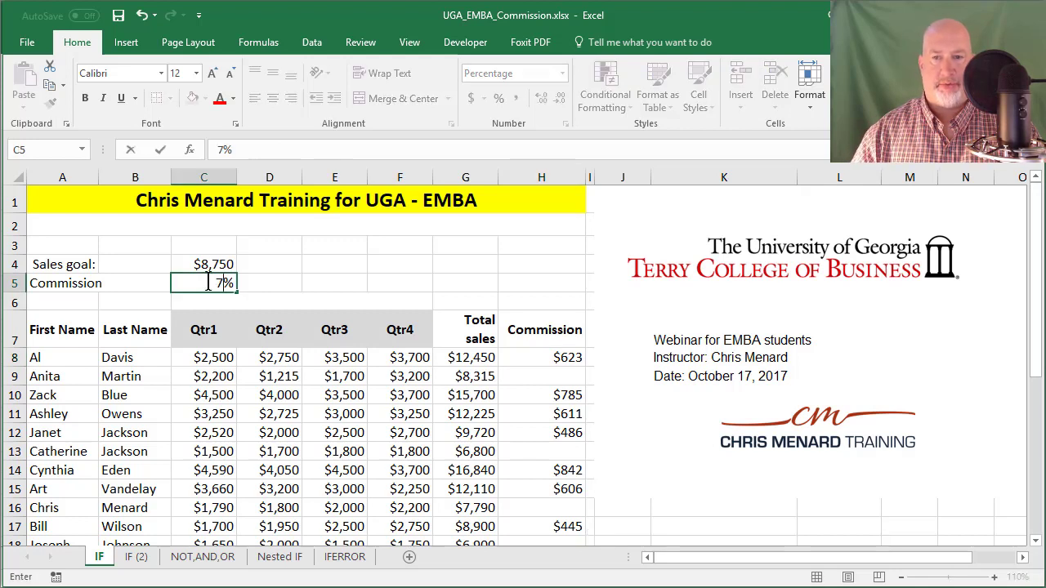
key(Return)
click(210, 281)
text(9)
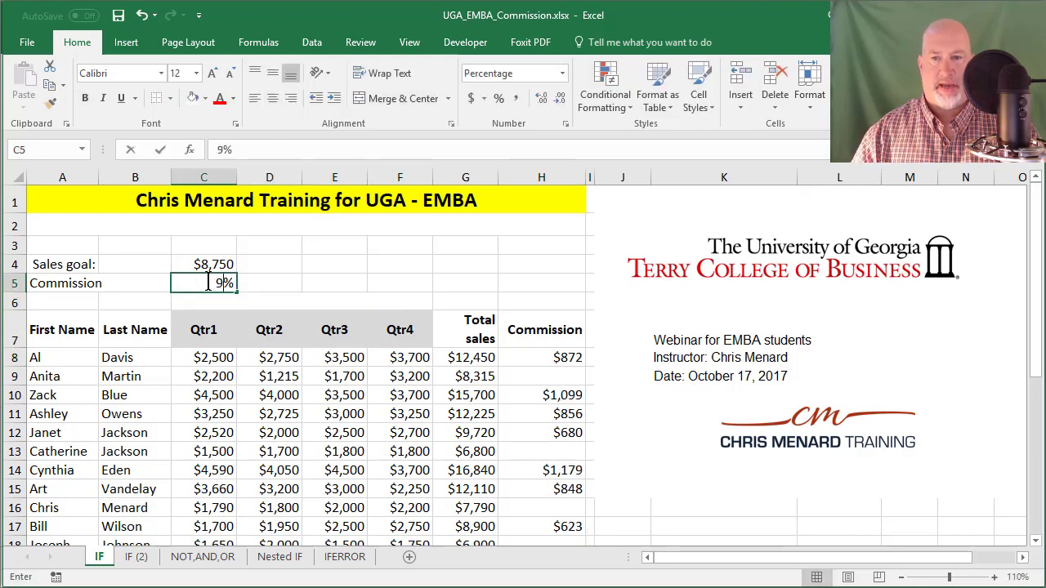
key(Return)
click(209, 282)
text(10)
key(Return)
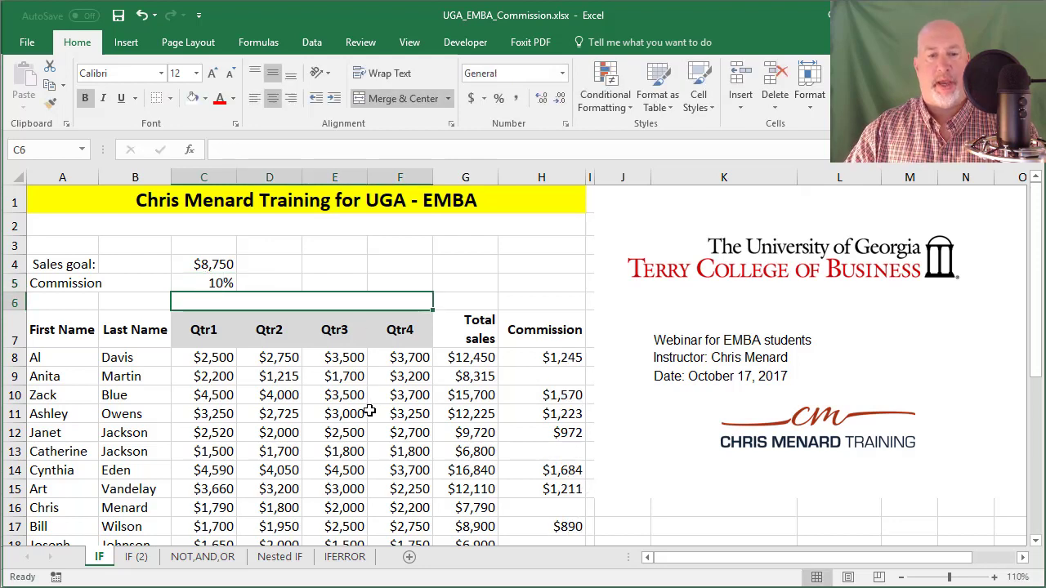
Step: Bring the Vlookup multiple tables workbook to the front using View > Switch Windows
click(410, 43)
click(765, 111)
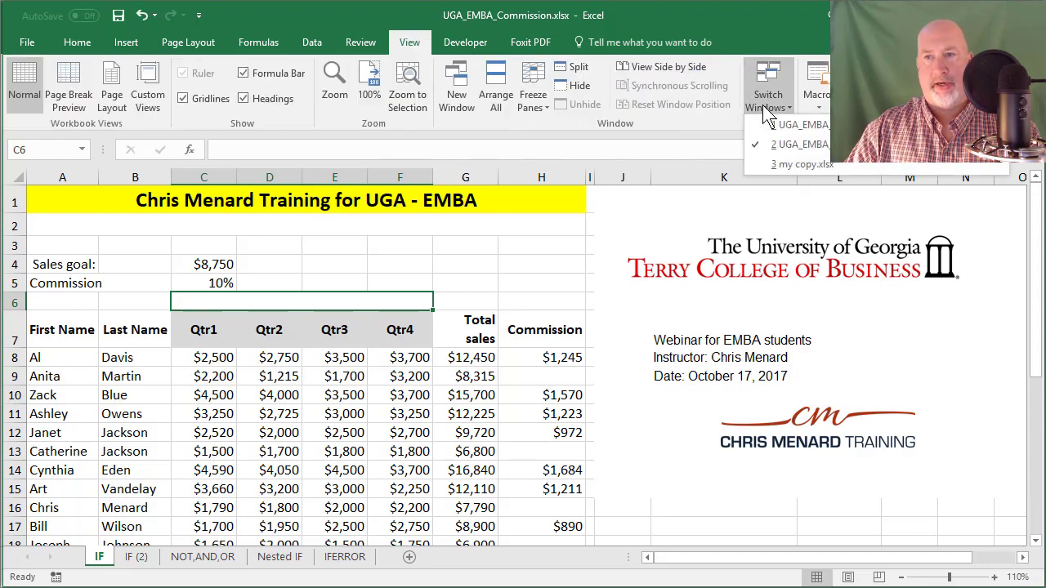
click(778, 126)
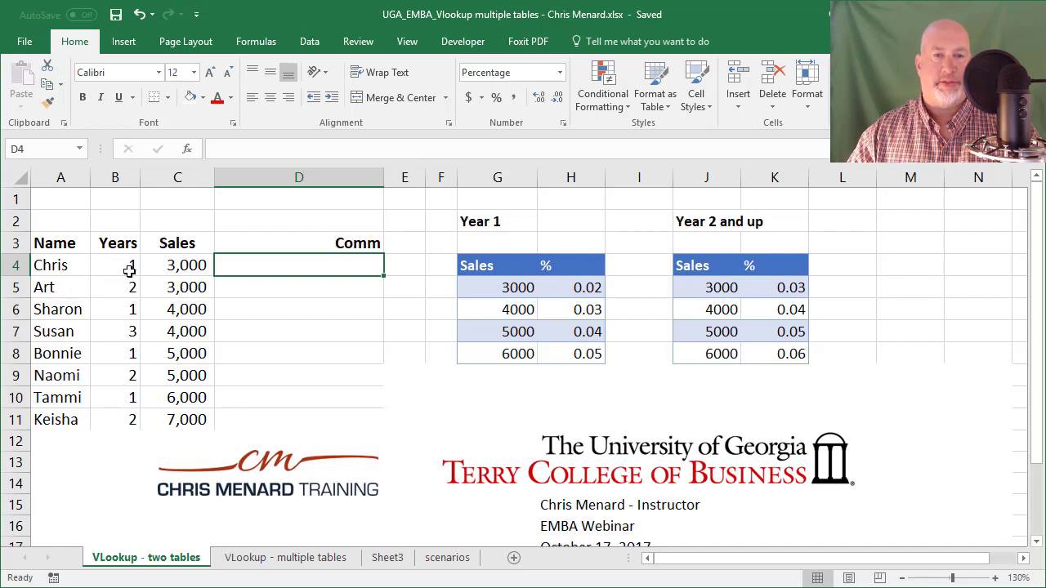
click(155, 267)
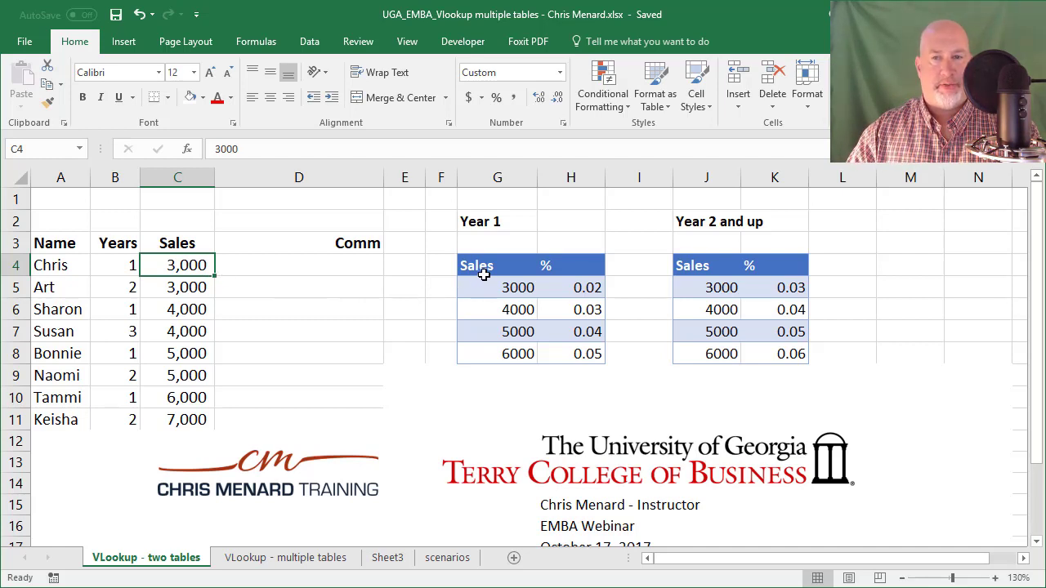
drag(496, 267, 580, 348)
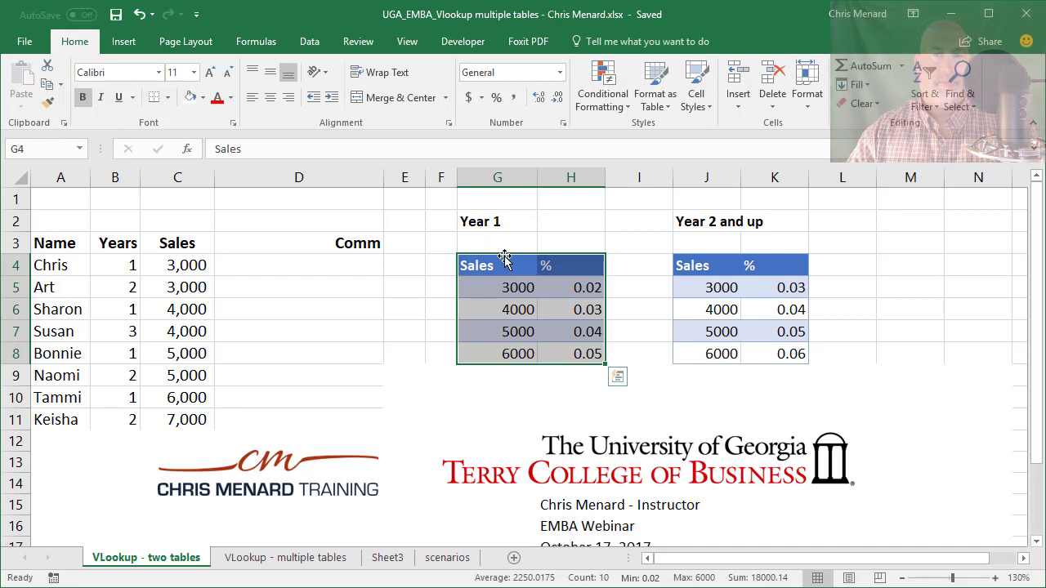
drag(696, 265, 783, 353)
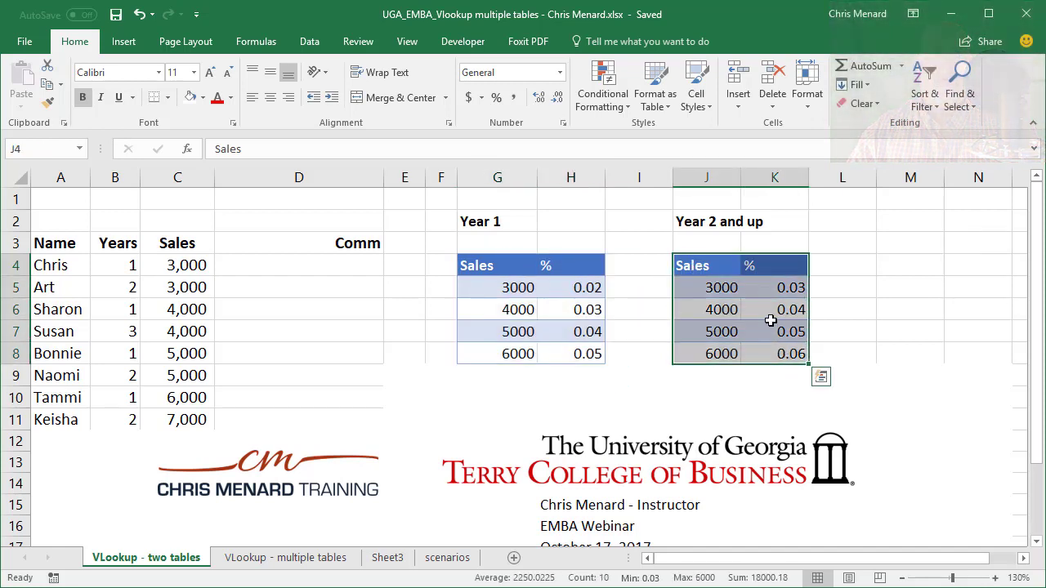
click(782, 287)
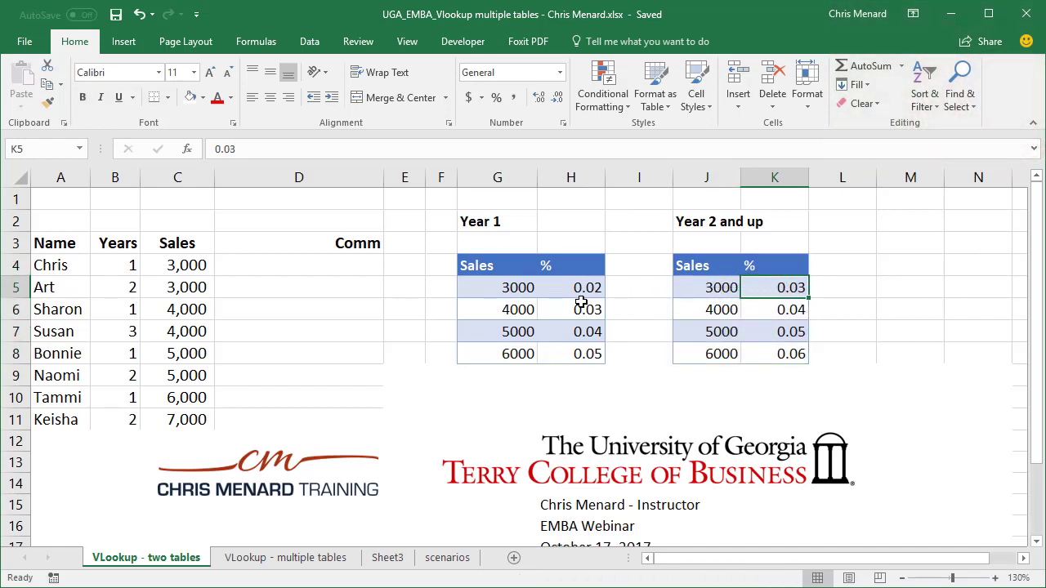
click(290, 271)
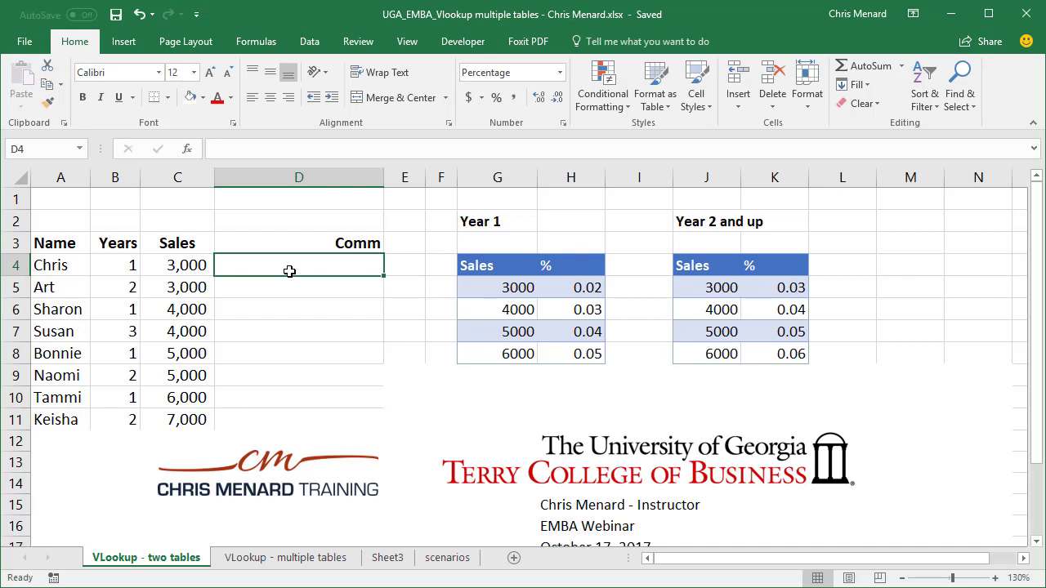
Step: In D4, begin a VLOOKUP on Sales C4 with an IF testing whether Years B4 is under 2
text(=v)
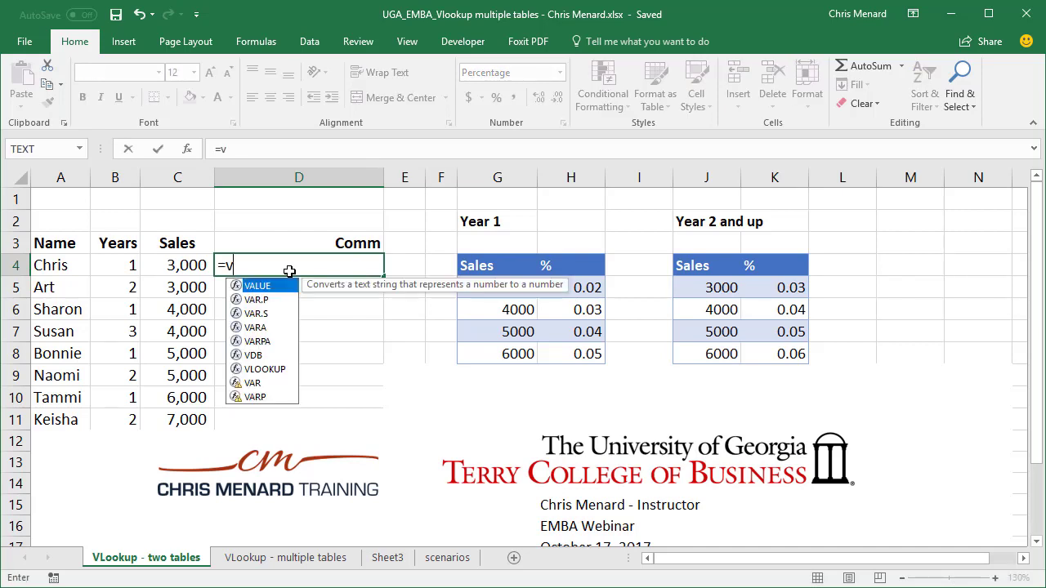
text(l)
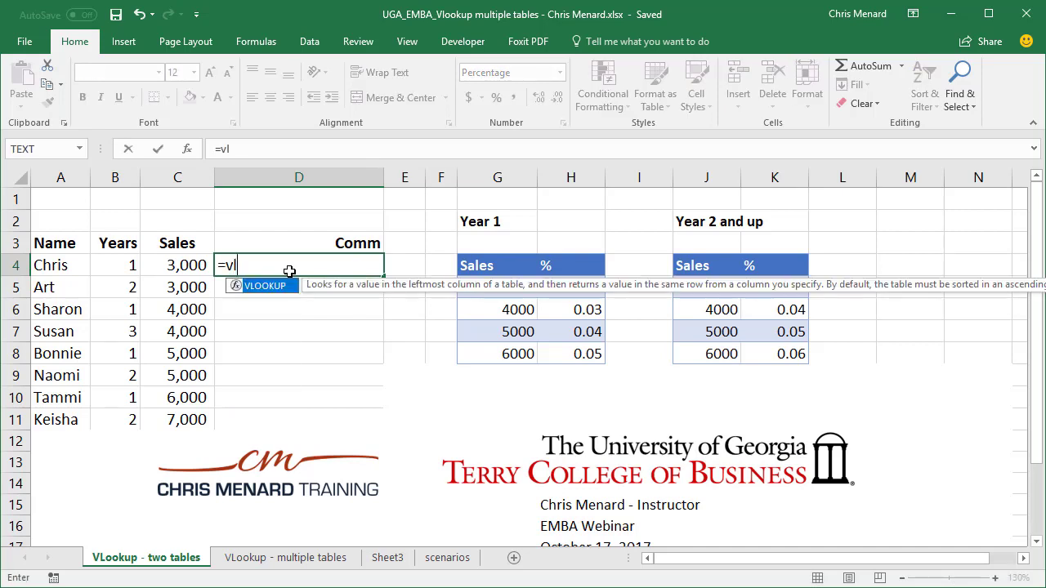
key(Tab)
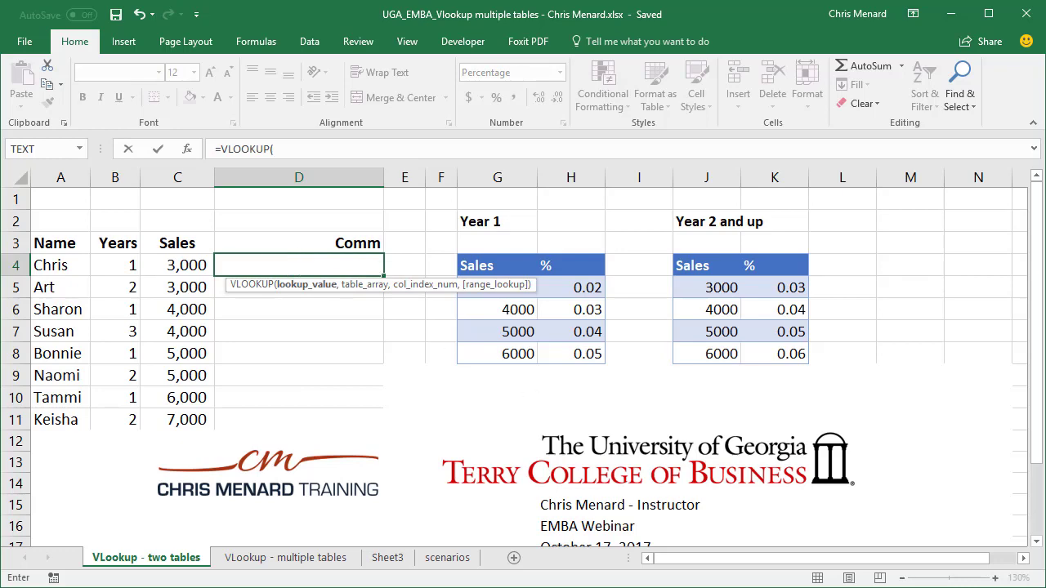
scroll(295, 257, down, 1)
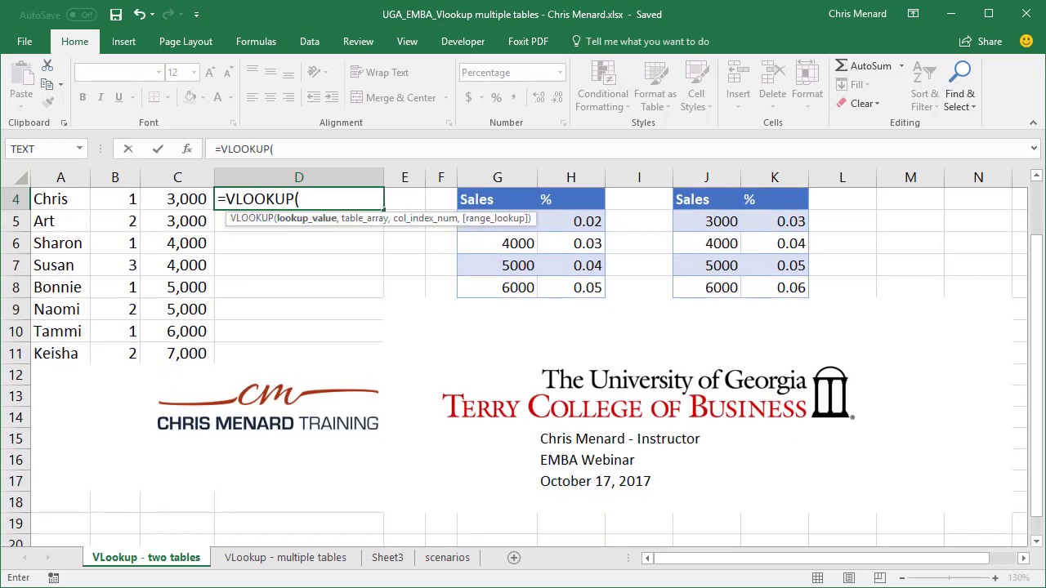
scroll(626, 379, up, 1)
click(184, 267)
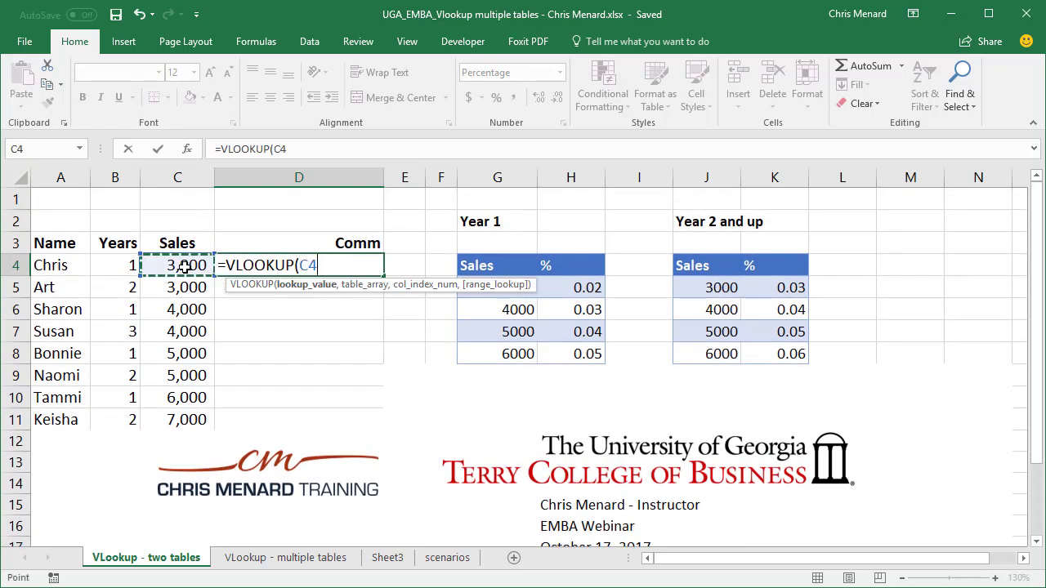
text(,)
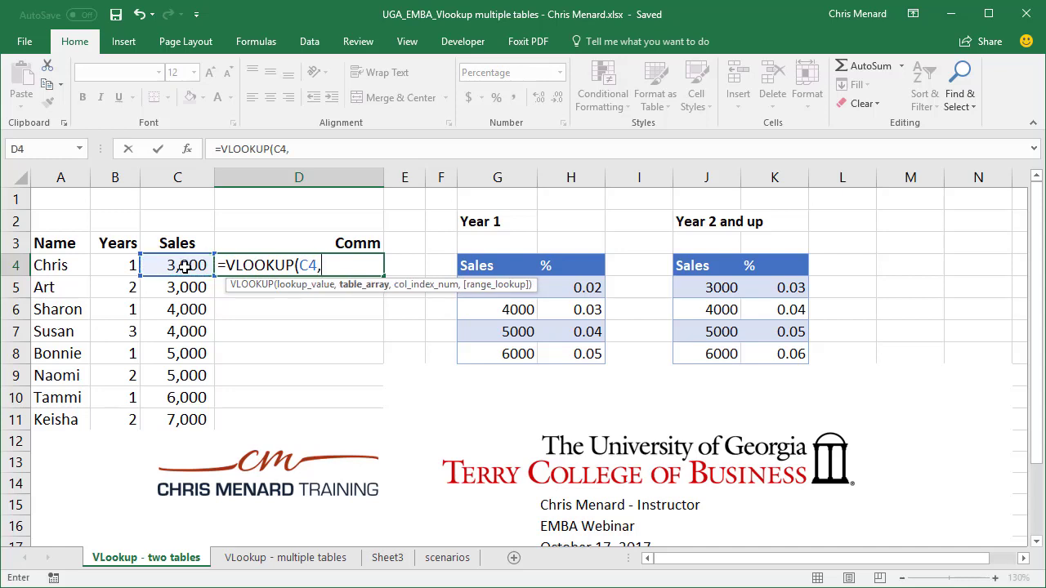
text(if()
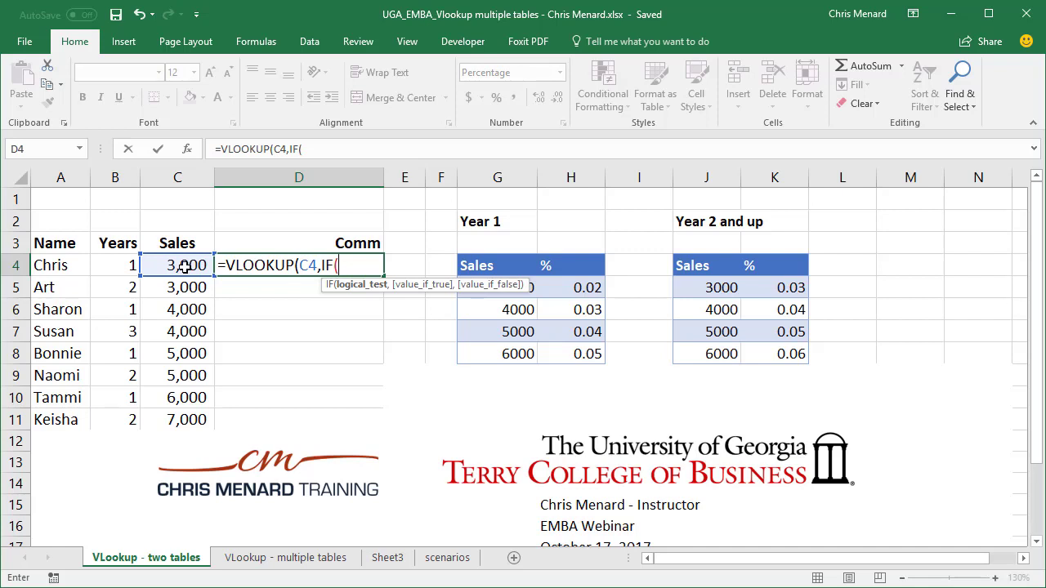
click(111, 266)
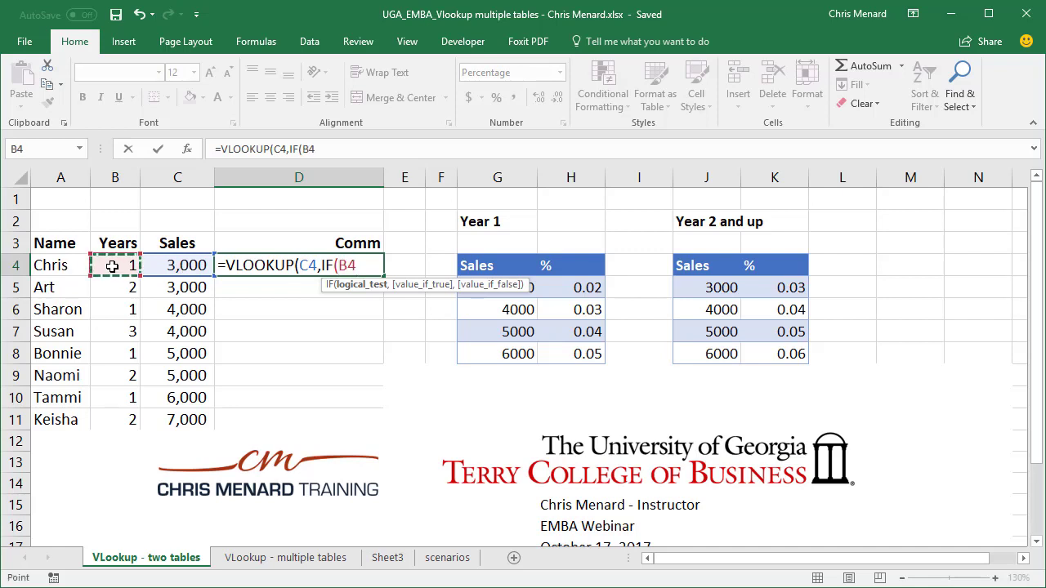
text(<2,)
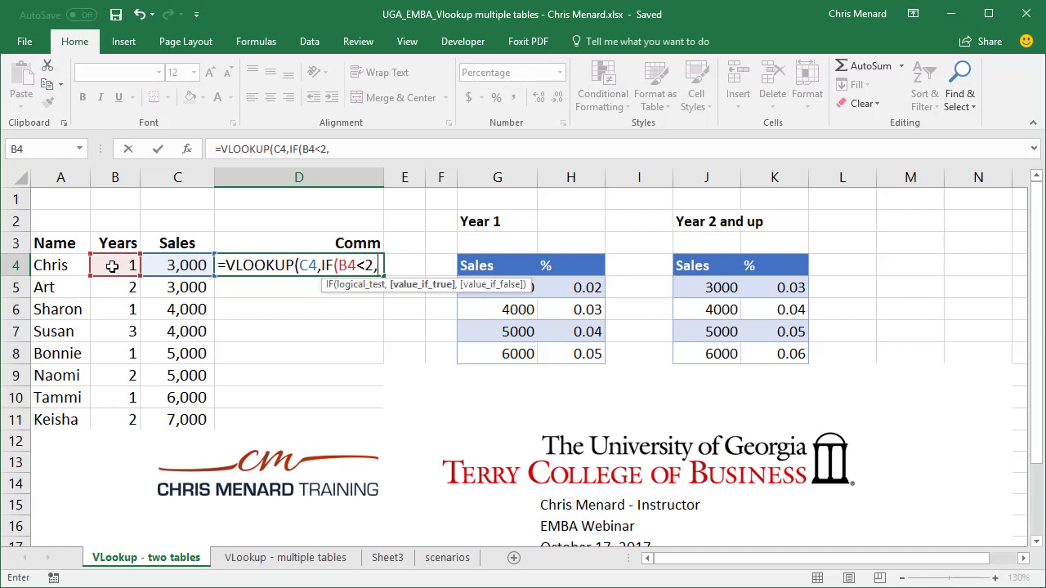
Step: Use G4:H8 when true and J4:K8 otherwise, returning column 2 with TRUE
drag(487, 265, 557, 353)
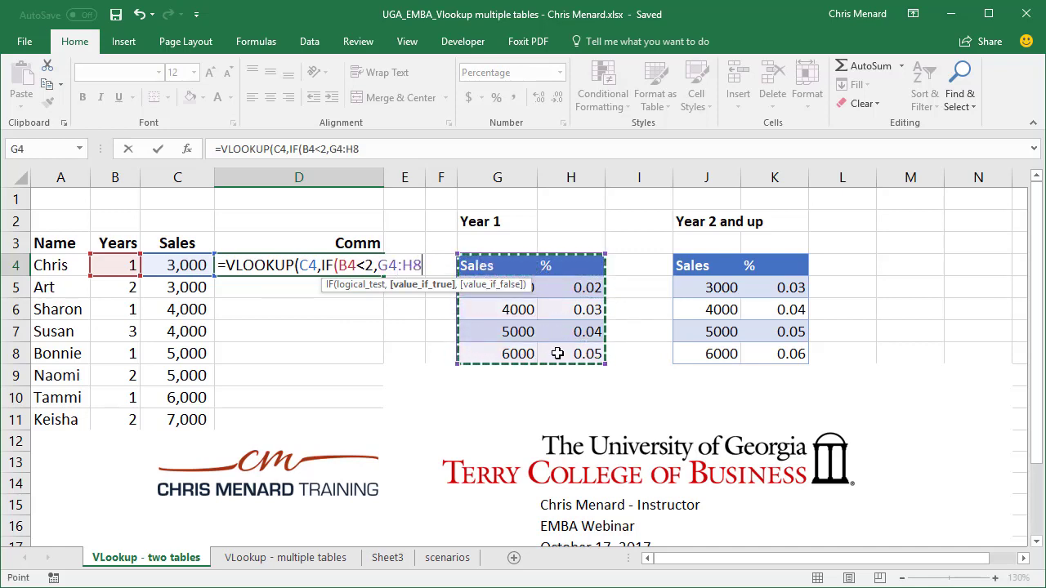
text(,)
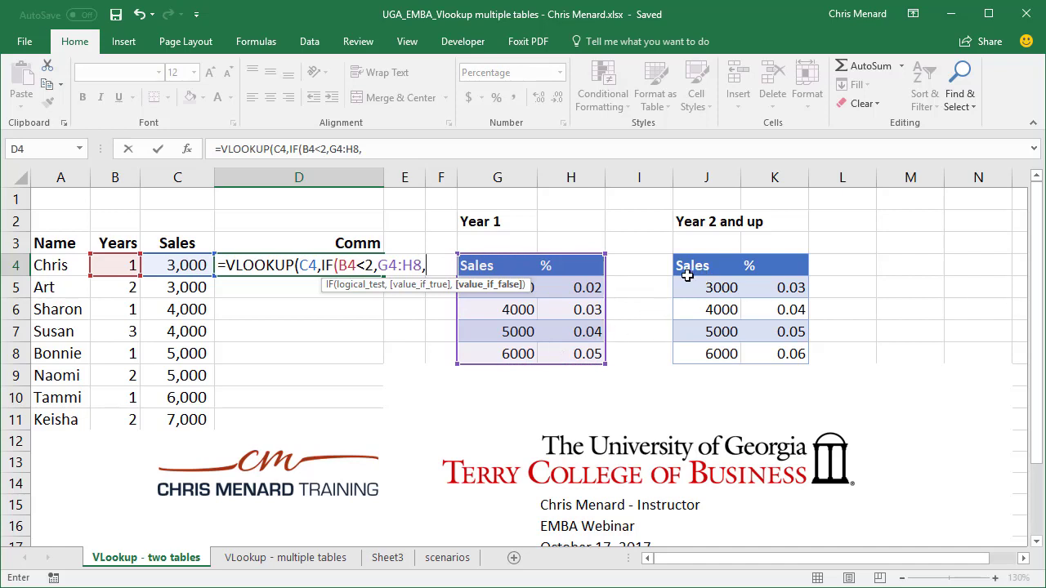
drag(687, 275, 772, 353)
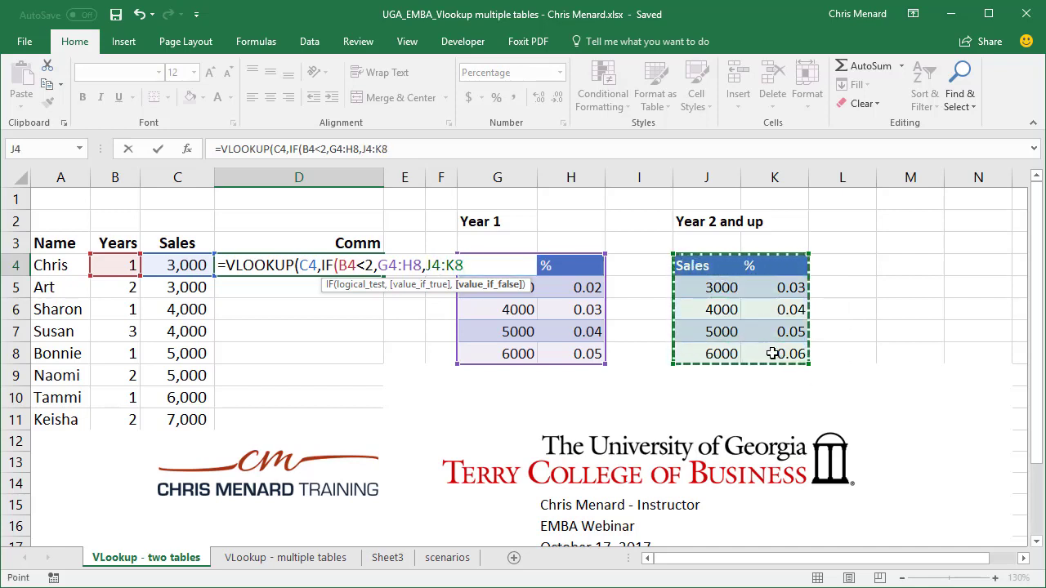
text())
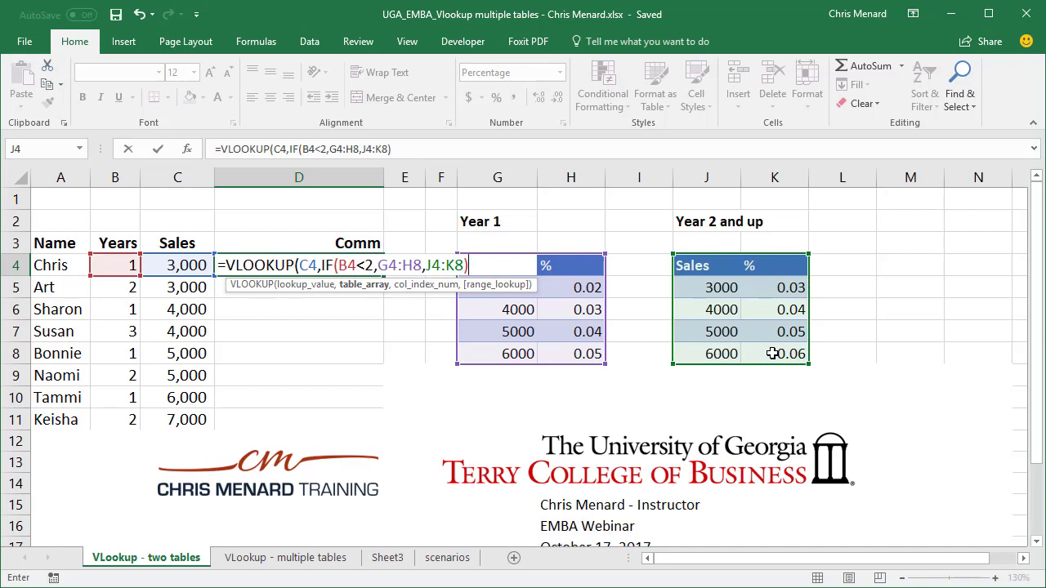
text(,)
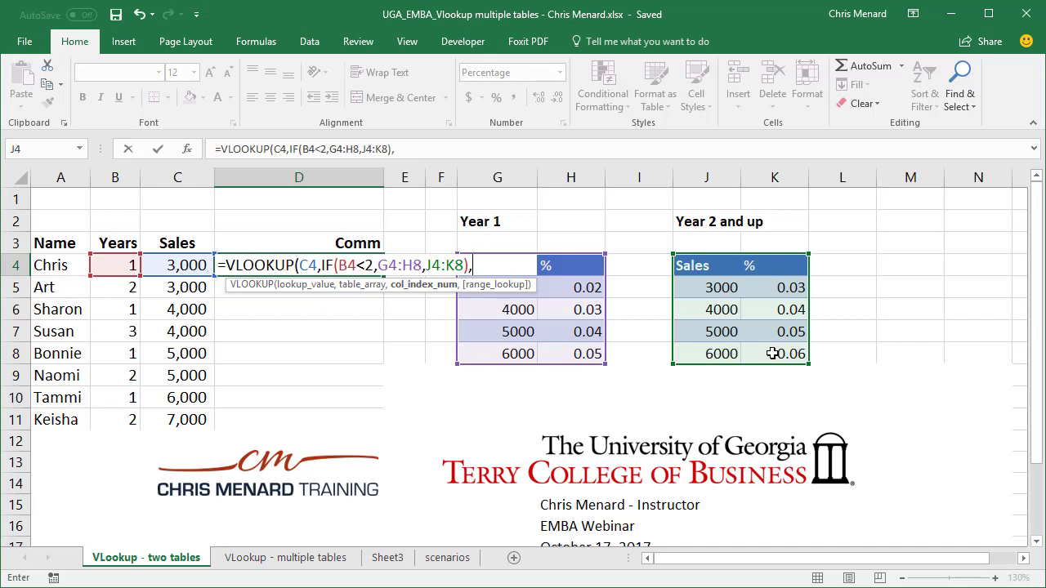
text(2,)
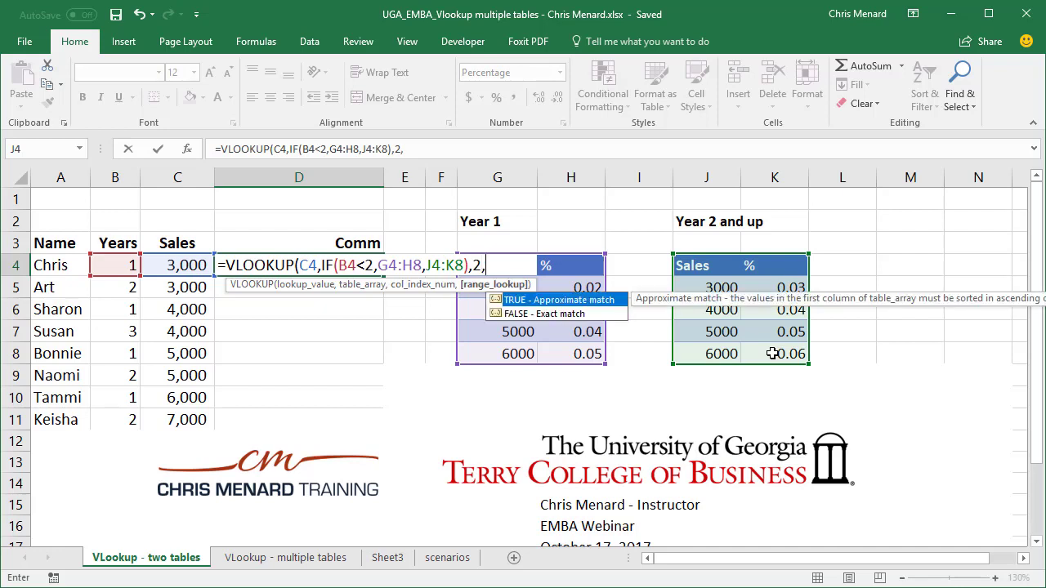
text(TRUE))
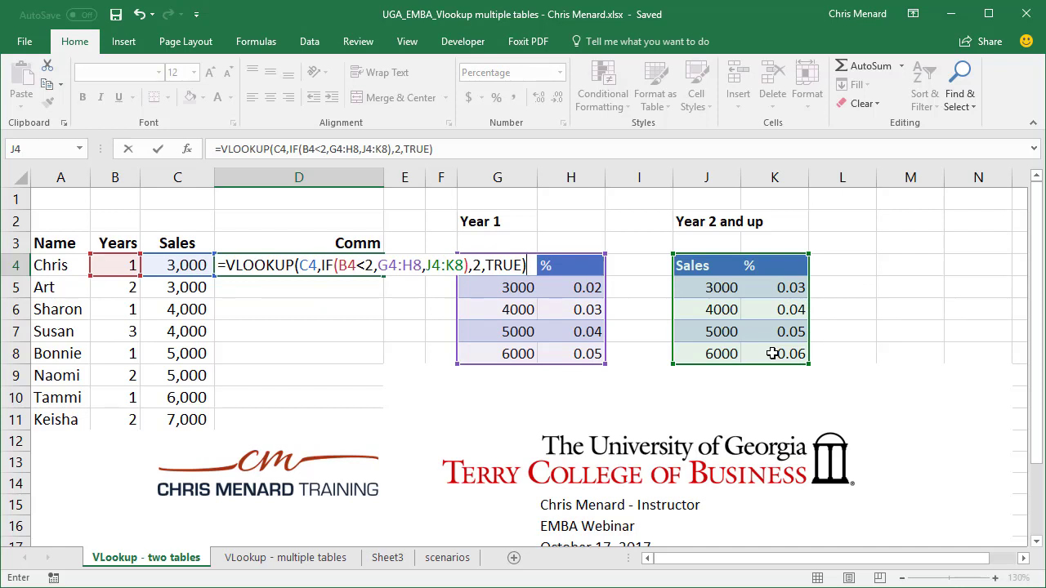
key(Return)
key(Up)
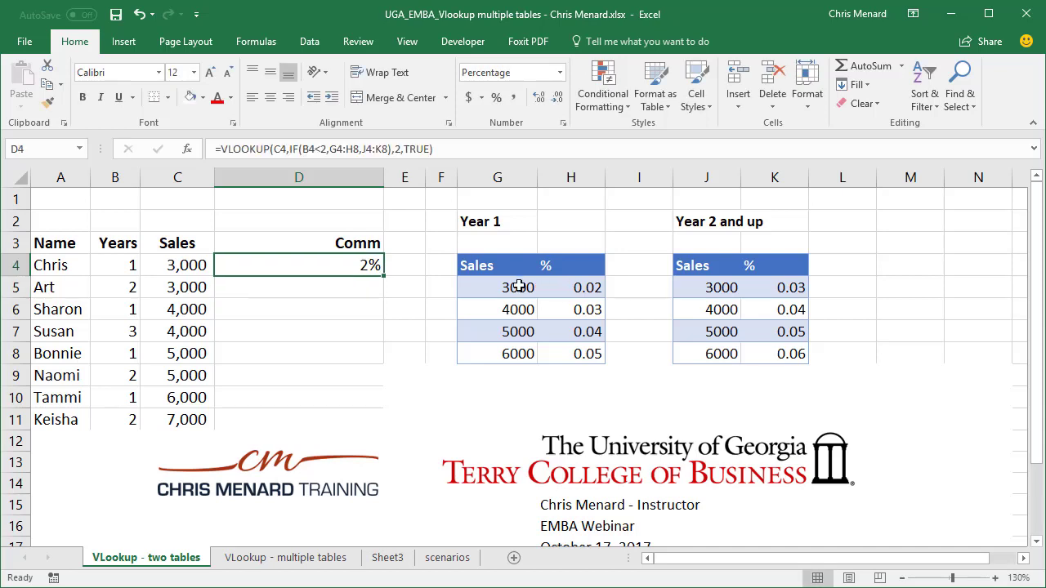
Step: Change the first row's Sales to 4000 and Years to 2
click(193, 265)
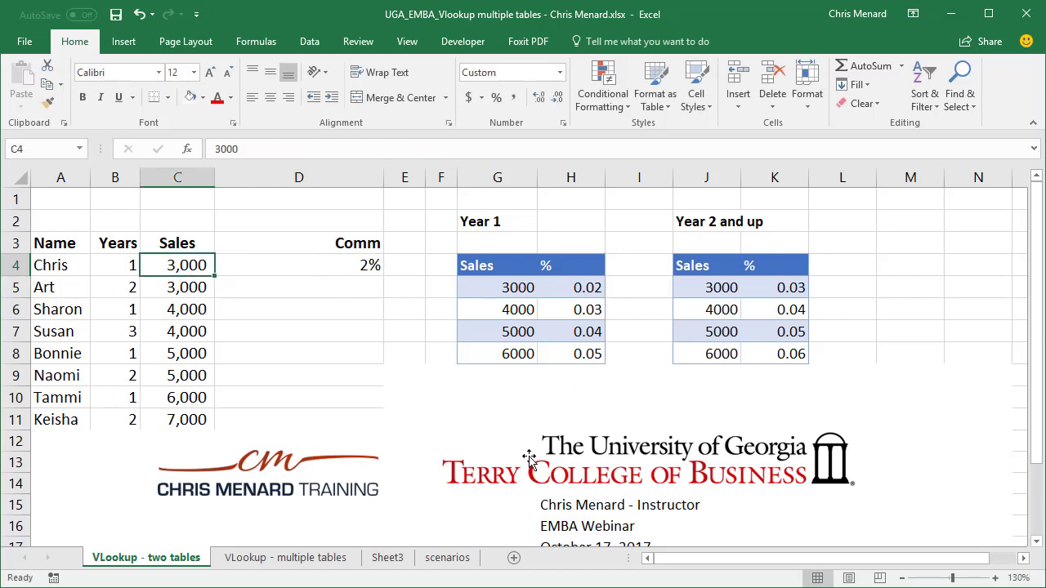
text(4000)
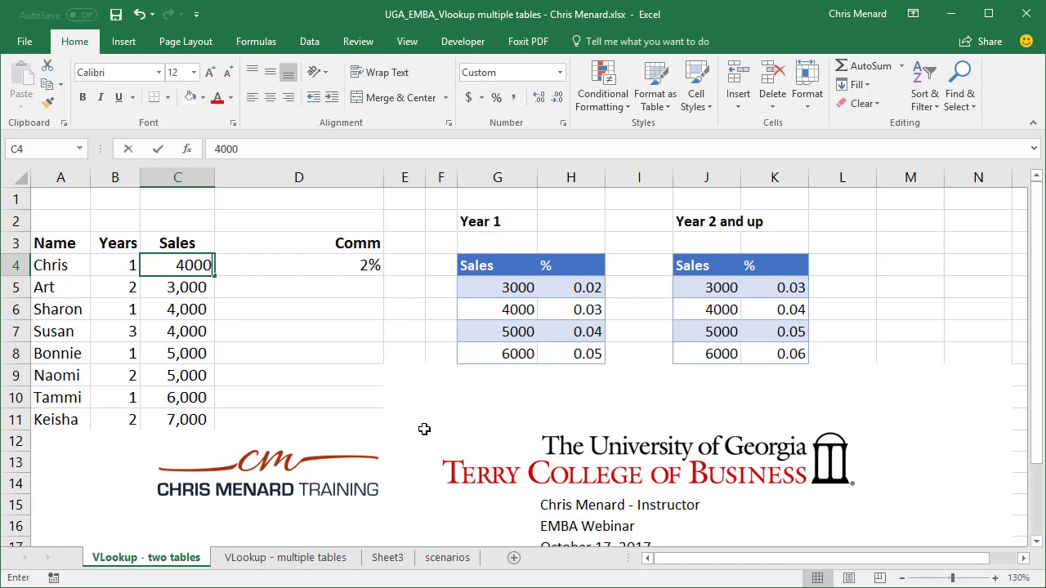
key(Return)
key(Up)
key(Left)
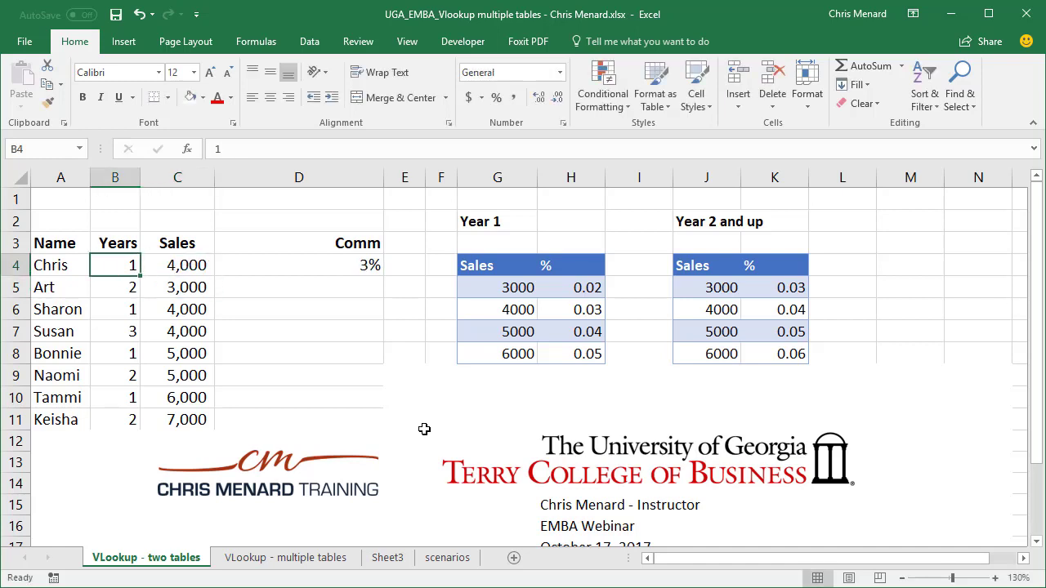
text(2)
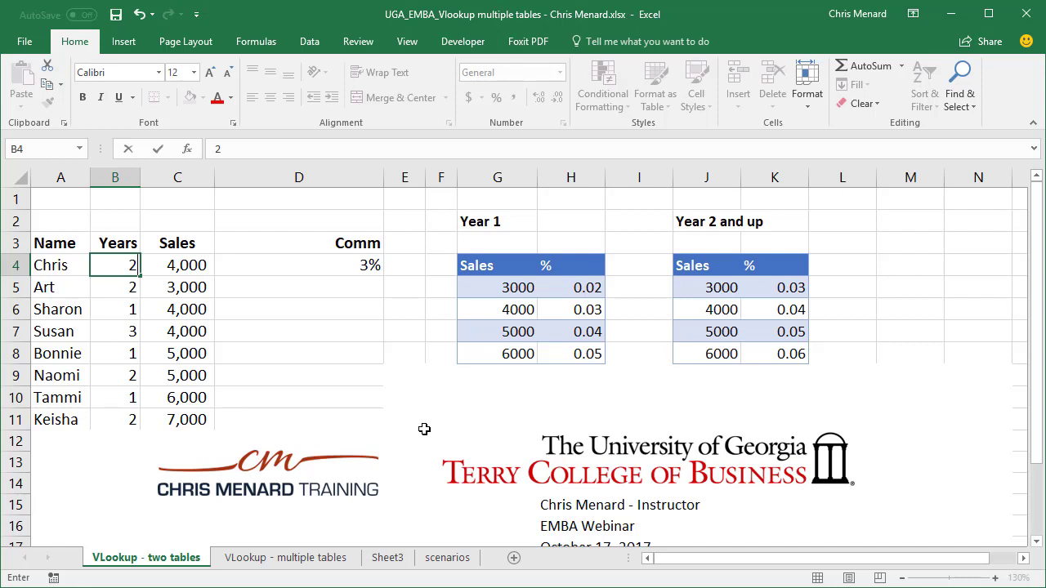
key(Return)
key(Up)
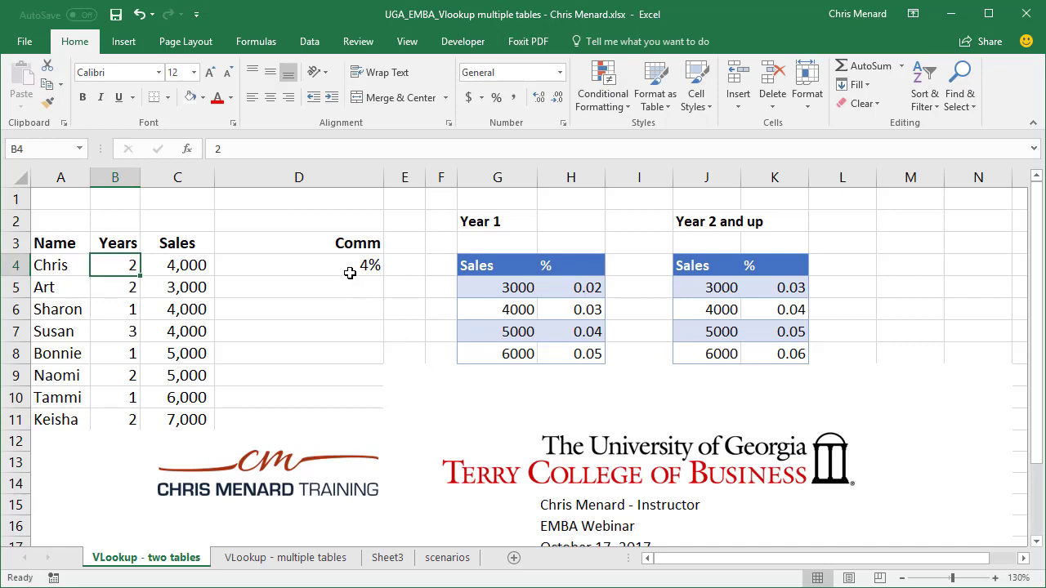
Step: Re-check D4's nested-IF VLOOKUP formula and recommit it so it returns 4%
click(365, 270)
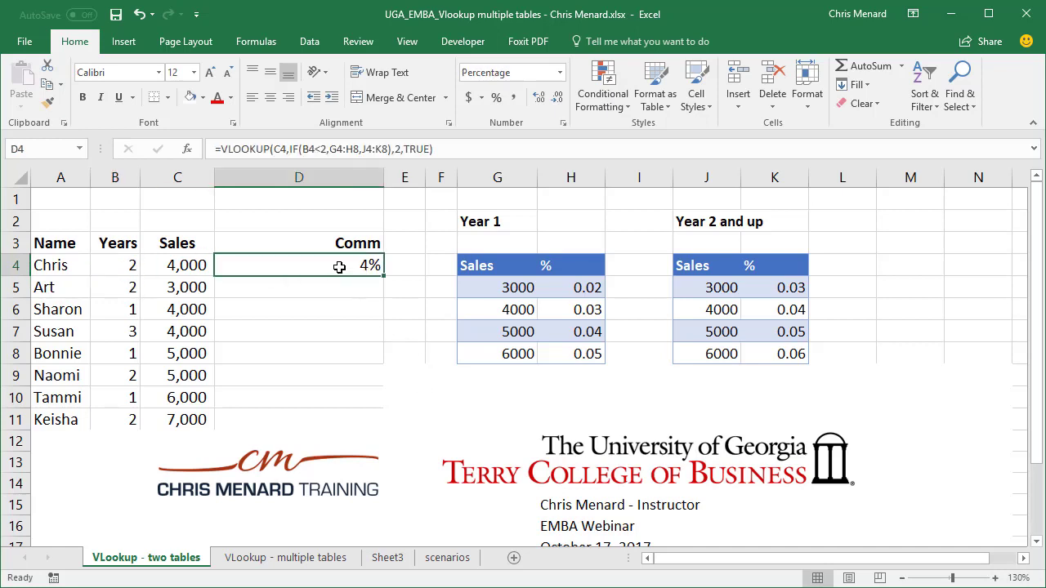
double_click(337, 265)
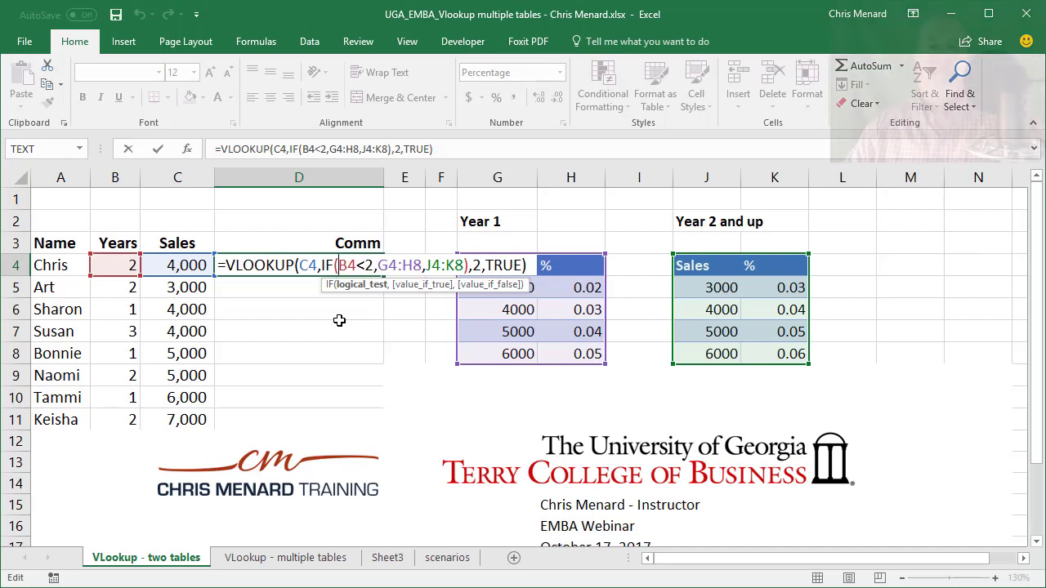
key(ctrl+Return)
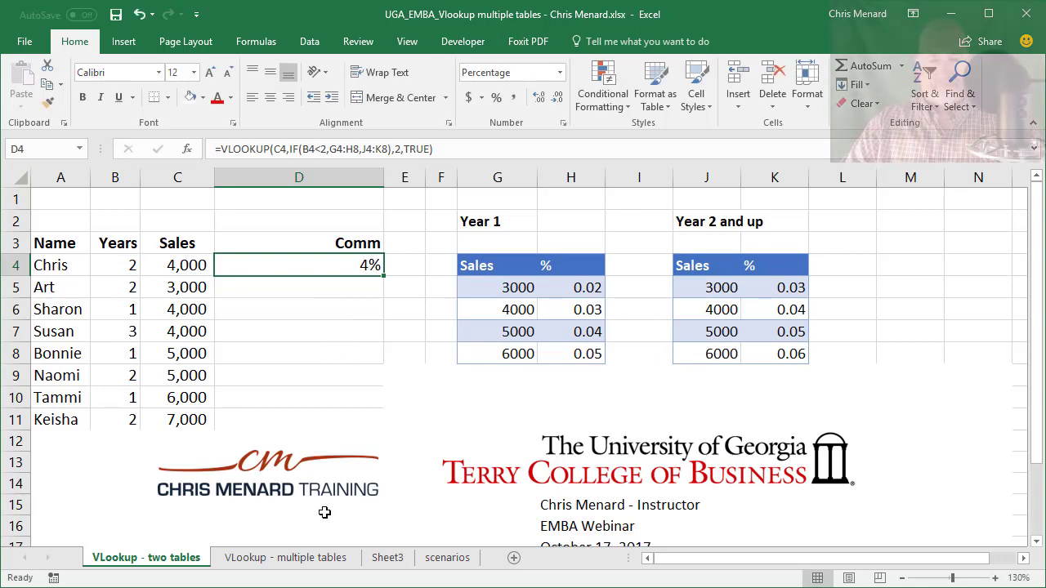
click(306, 559)
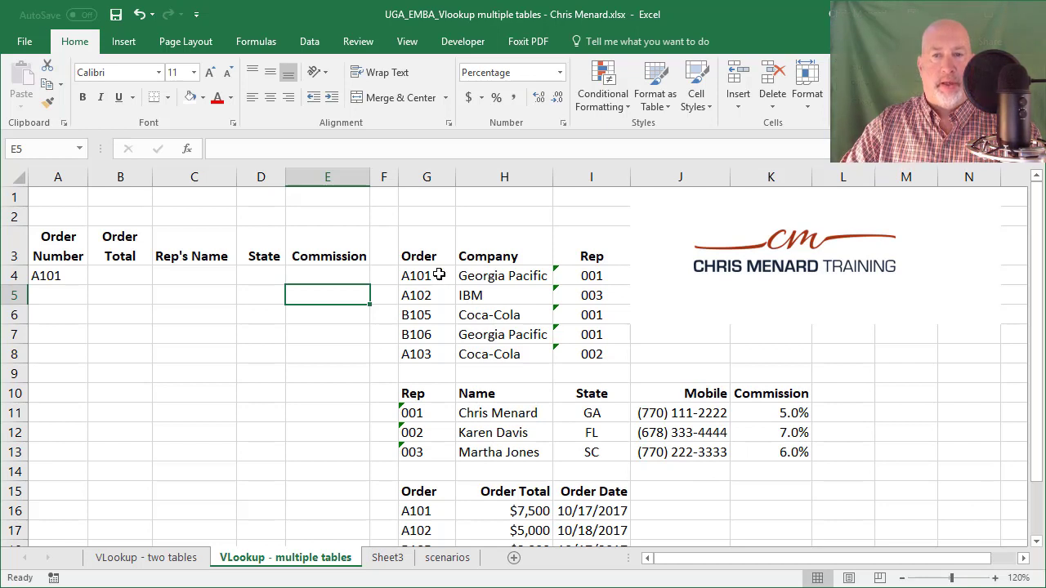
Step: Highlight the order-company table G3:I8 and the rep name-and-state table G10:I13
drag(427, 260, 576, 350)
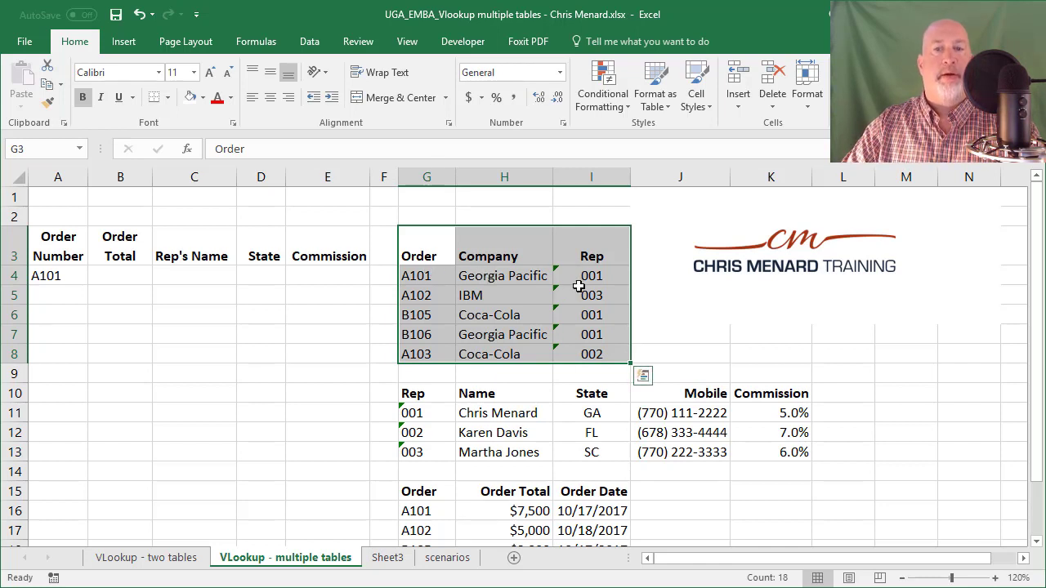
click(422, 393)
drag(421, 393, 567, 449)
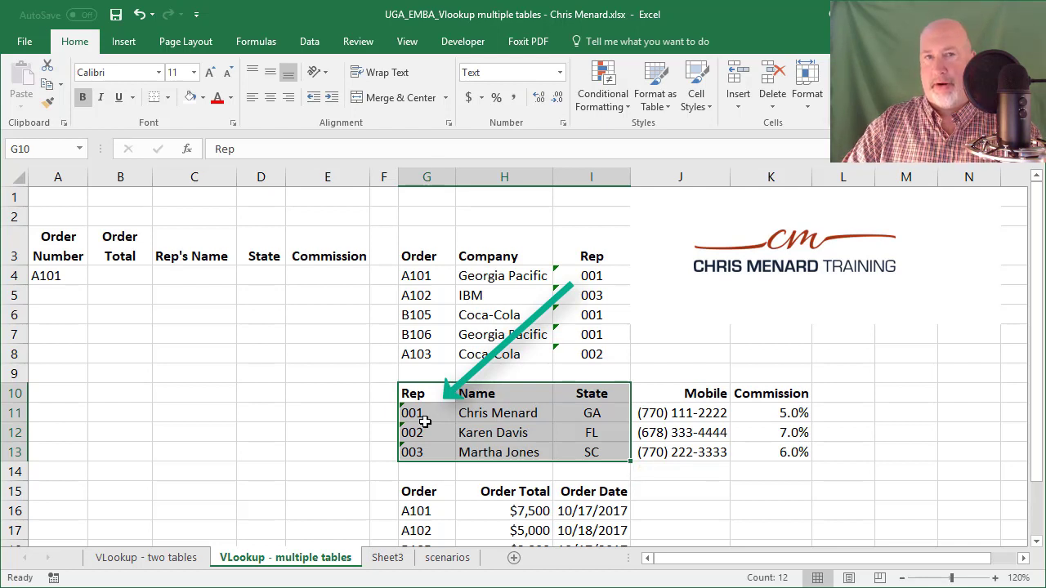
click(493, 413)
click(586, 414)
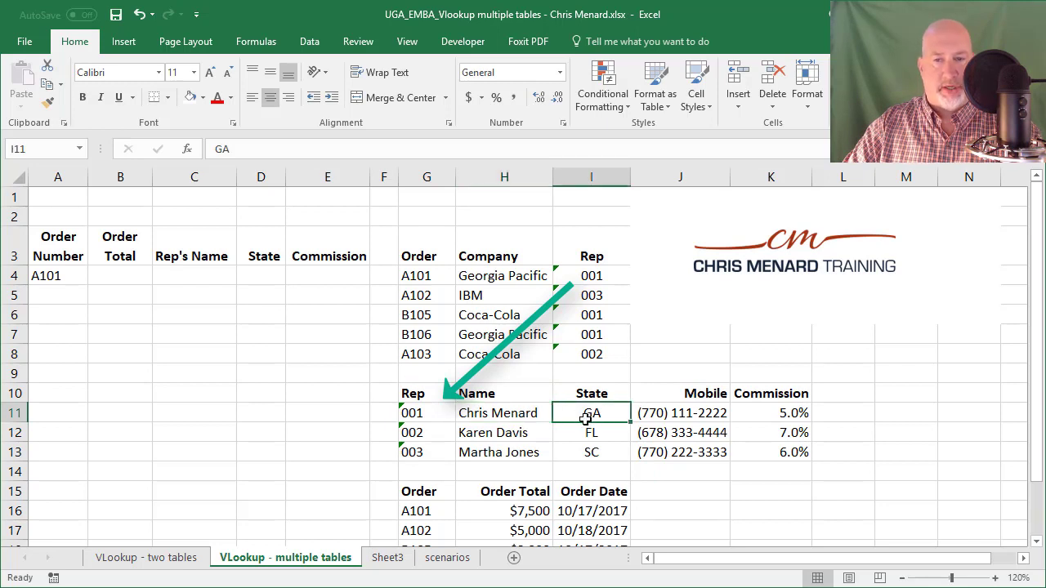
Step: Point out order A101's number, total and date in the order-total table, then select B4
click(423, 511)
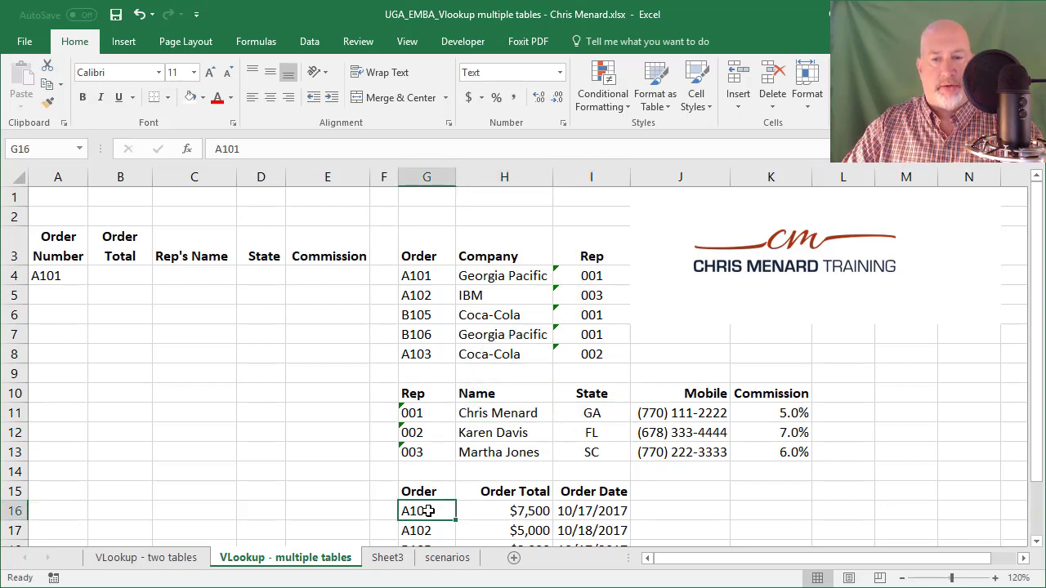
click(503, 511)
click(575, 510)
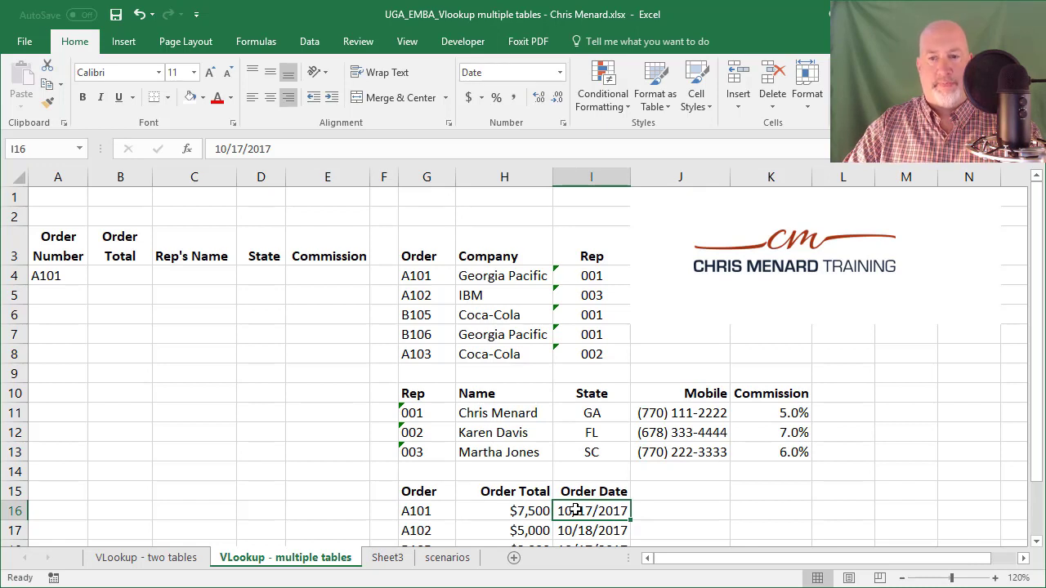
scroll(549, 460, down, 1)
scroll(548, 460, up, 1)
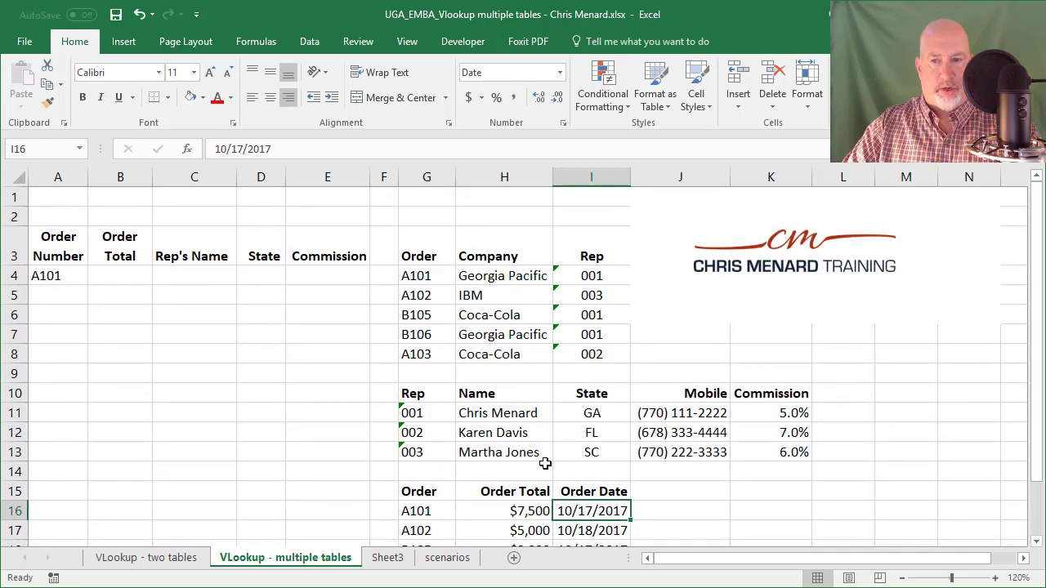
click(135, 276)
Step: Enter =VLOOKUP(A4,G15:I20,2,FALSE) in B4, returning $7,500 for order A101
text(=vl)
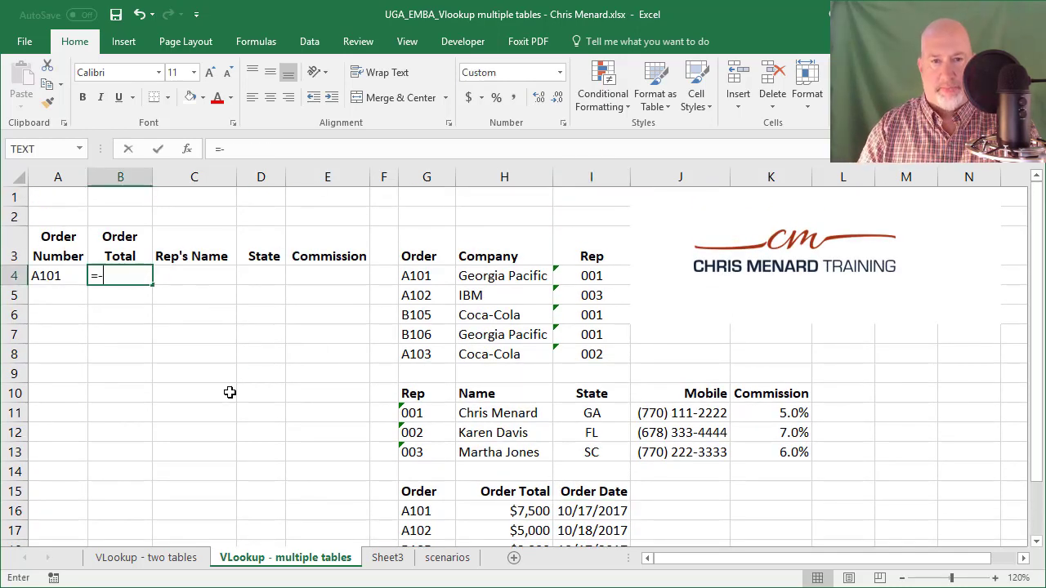
key(Tab)
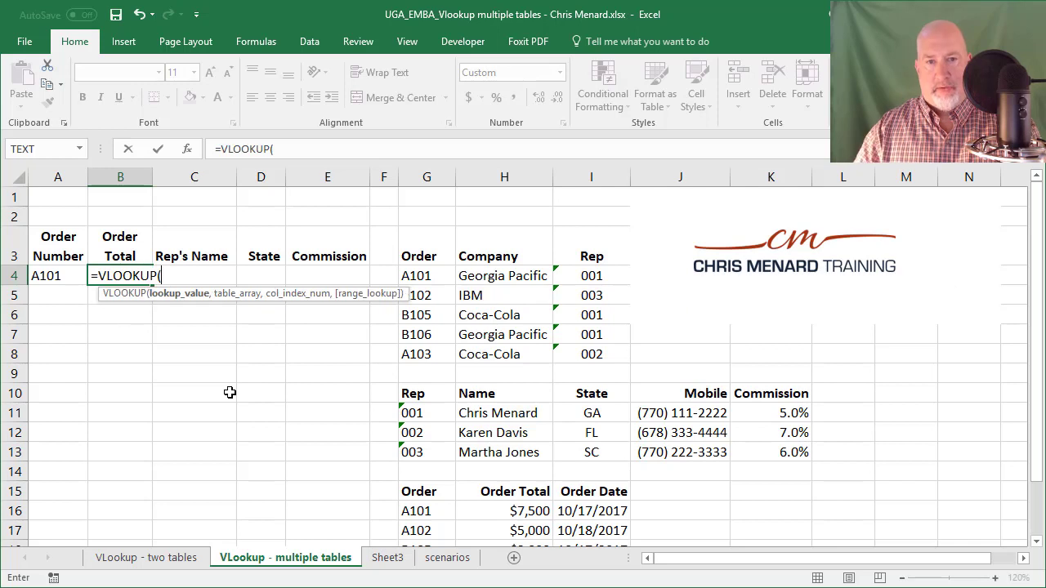
click(53, 276)
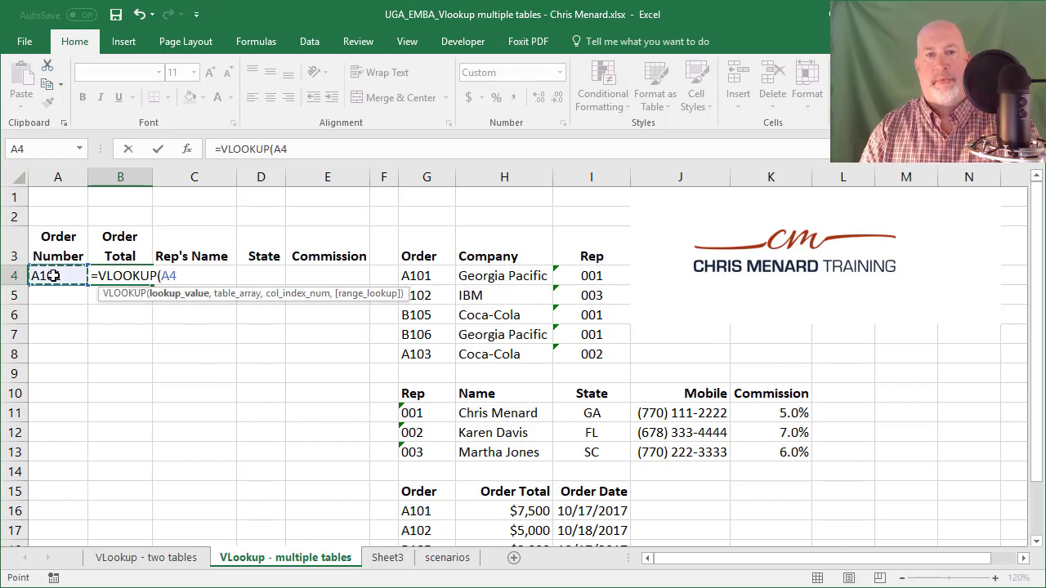
text(,)
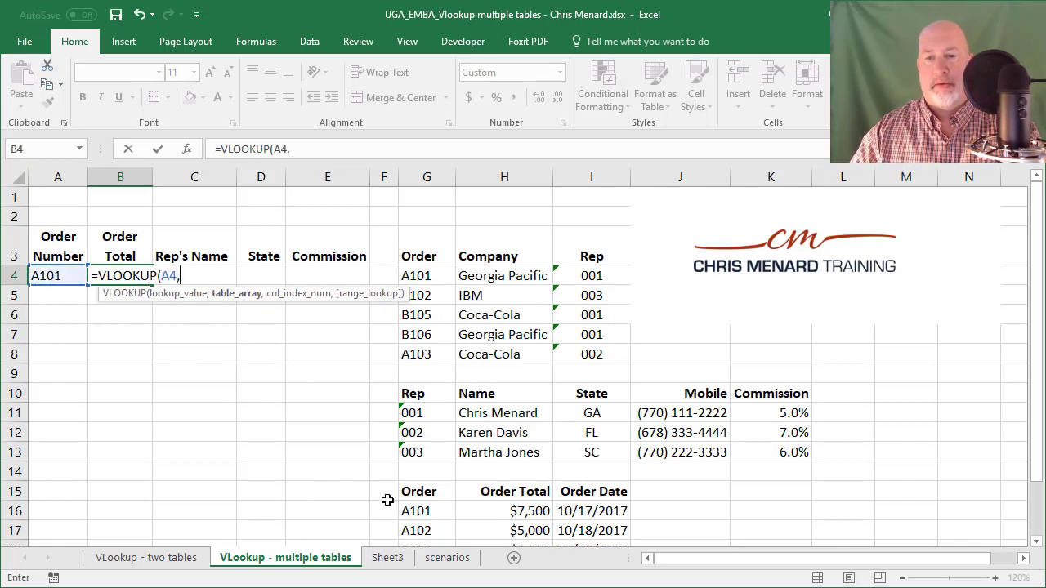
drag(420, 491, 612, 572)
scroll(570, 504, up, 1)
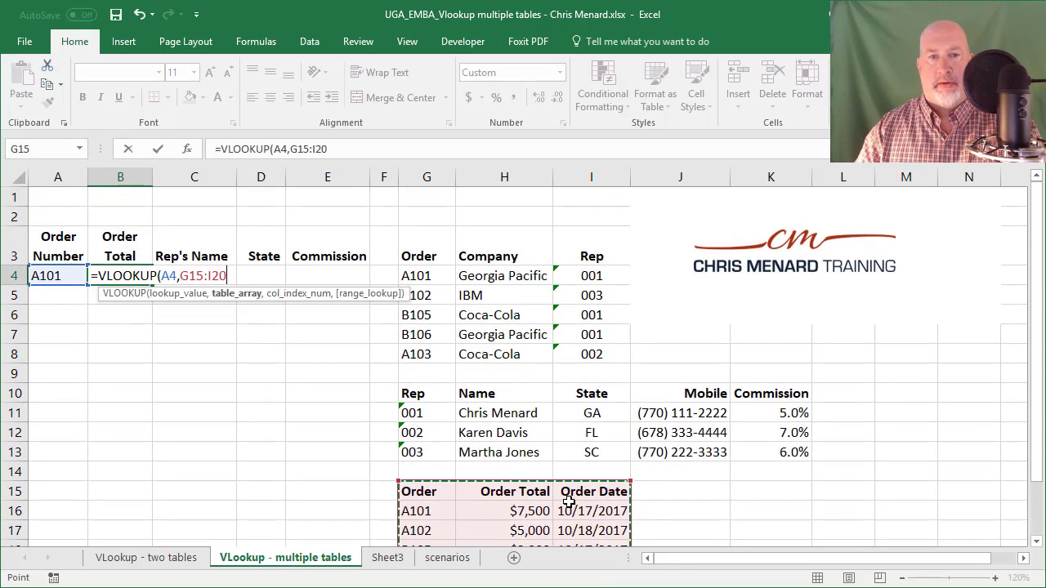
text(,)
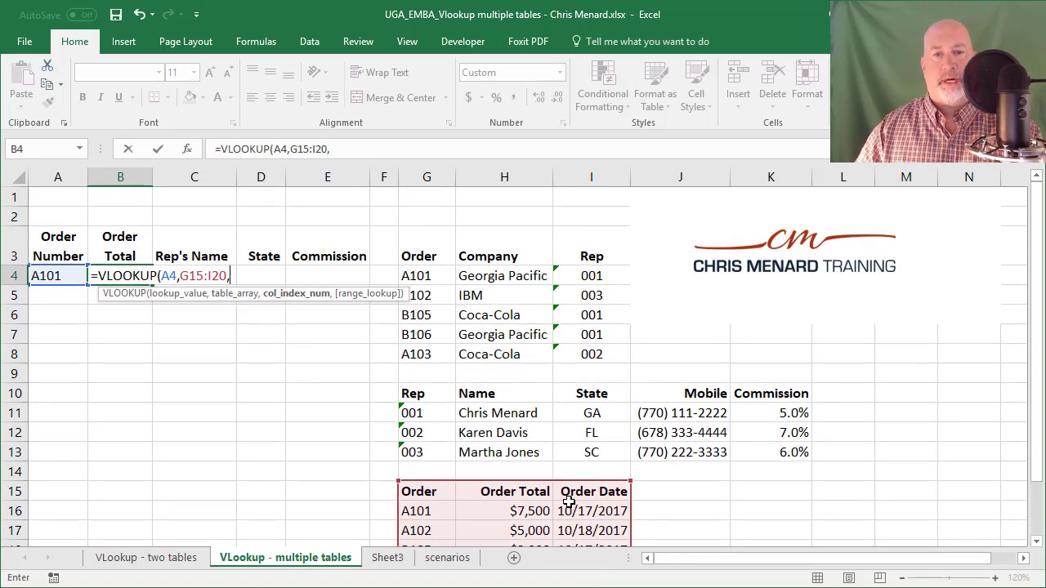
text(2)
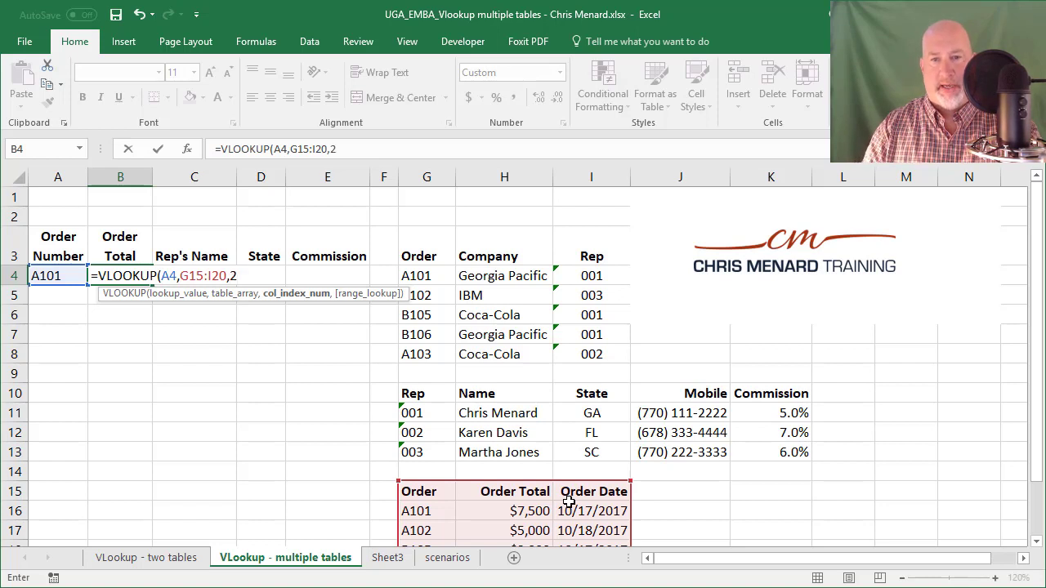
text(,)
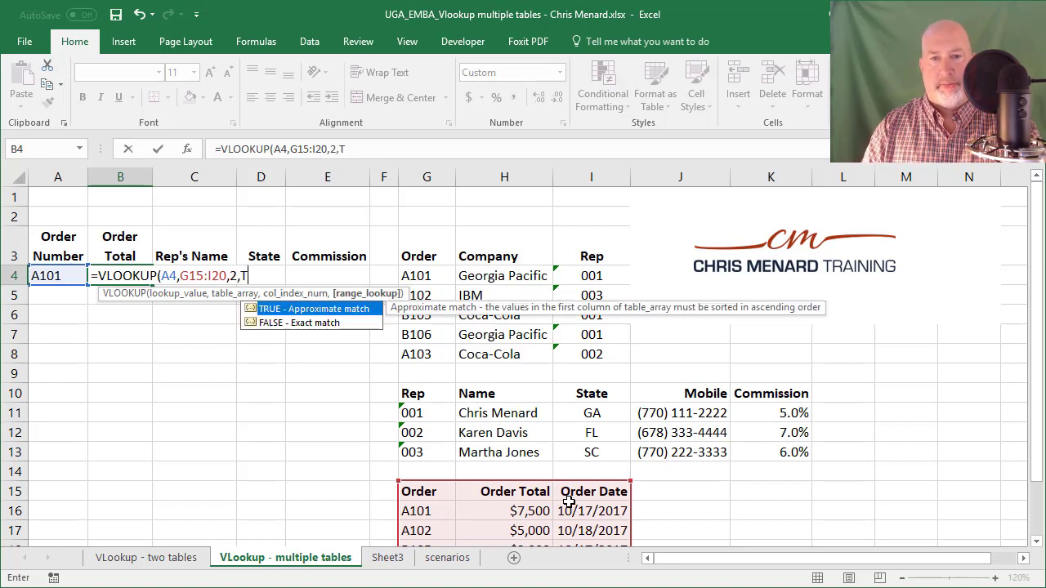
text(FALSE)
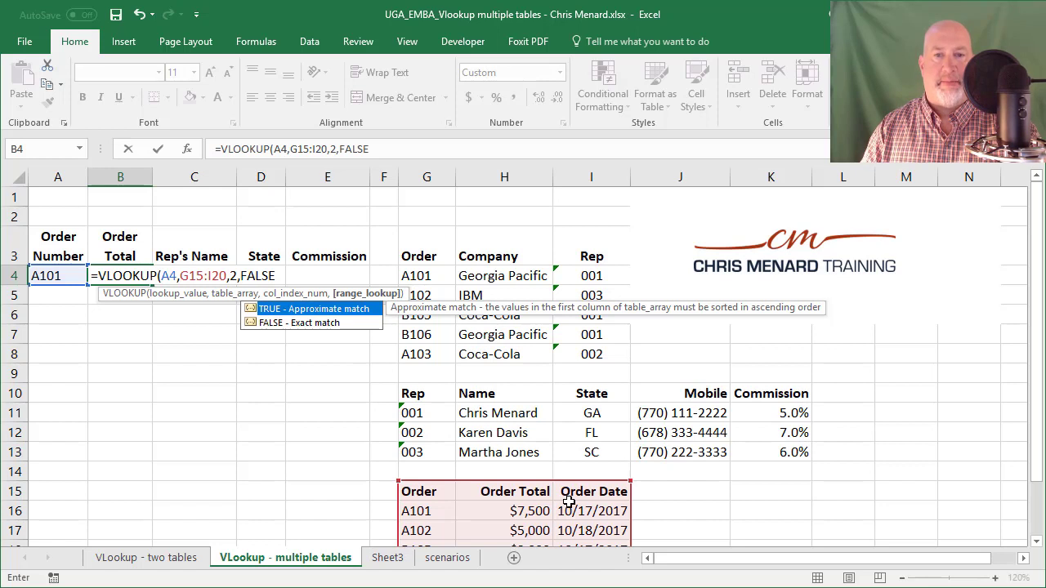
key(ctrl+Return)
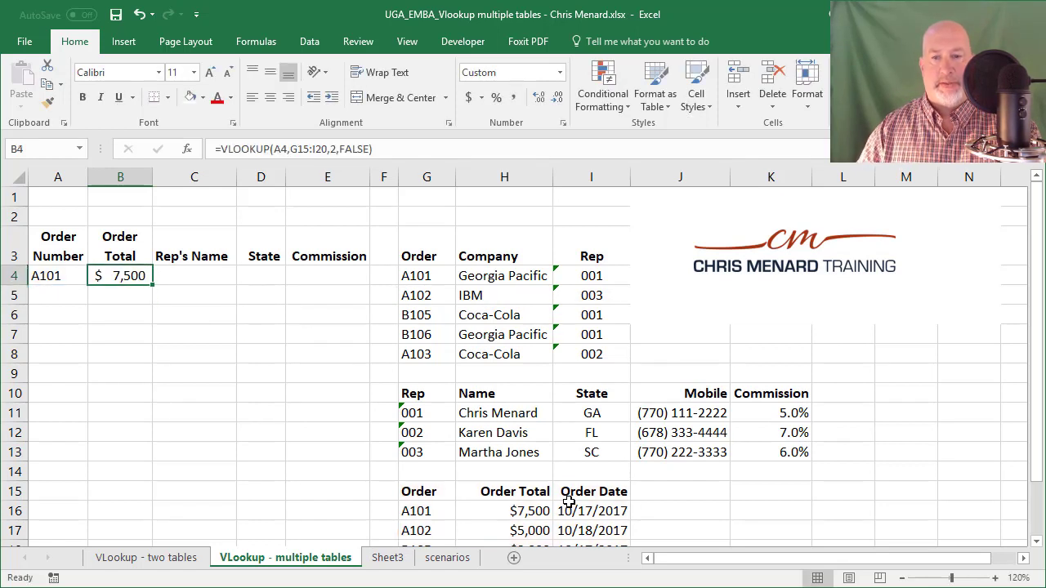
key(Left)
text(A)
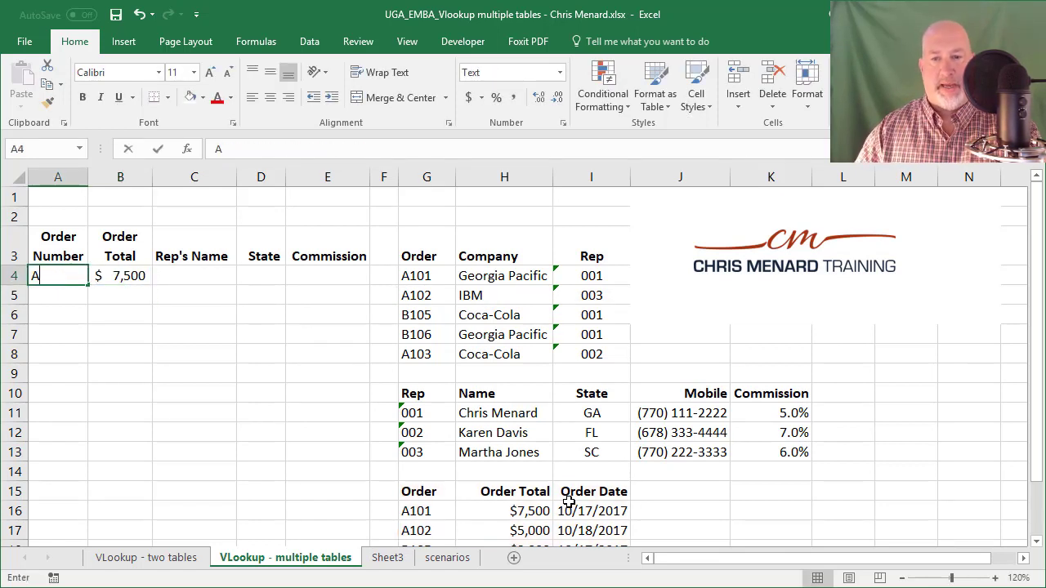
text(102)
key(Return)
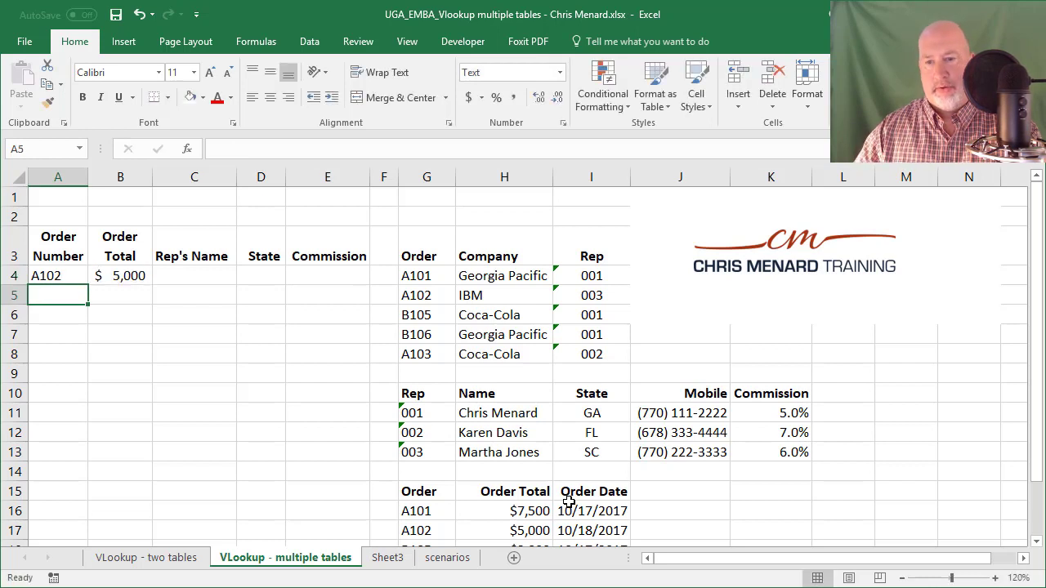
key(Up)
text(A101)
key(Return)
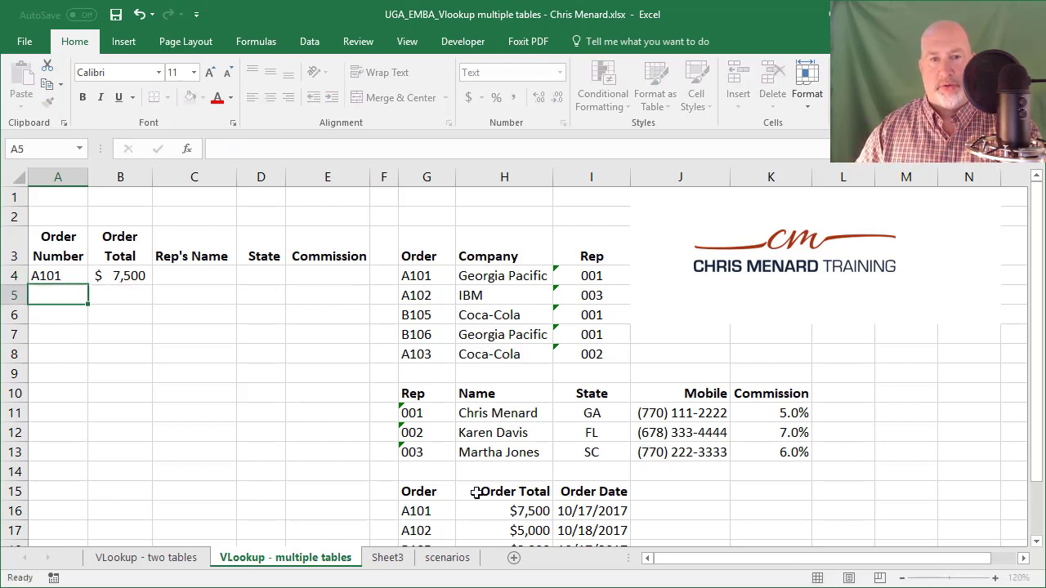
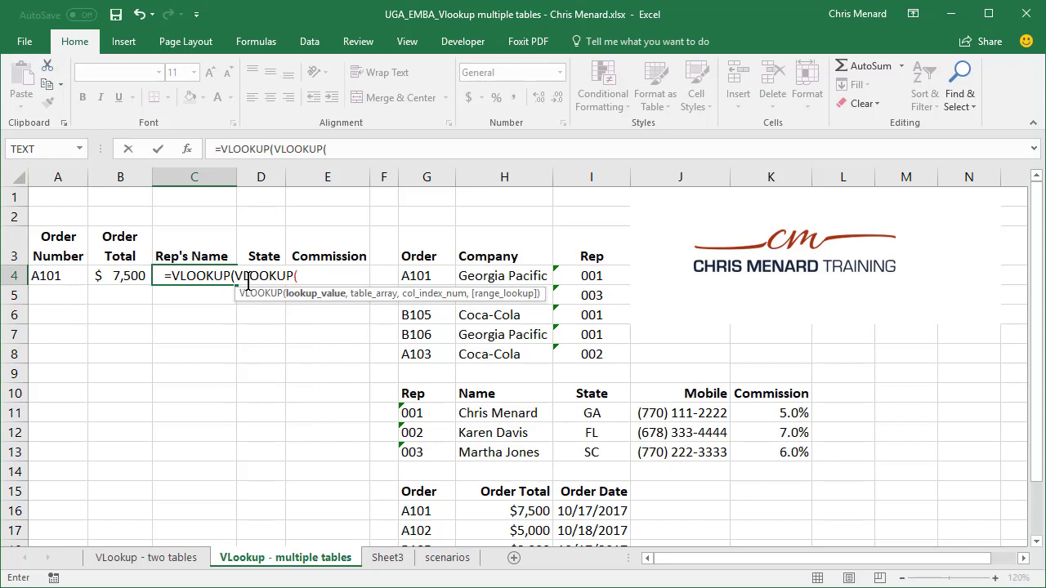
Step: Complete C4's inner VLOOKUP with lookup value A4, range G3:I8, column 3, exact match
click(66, 279)
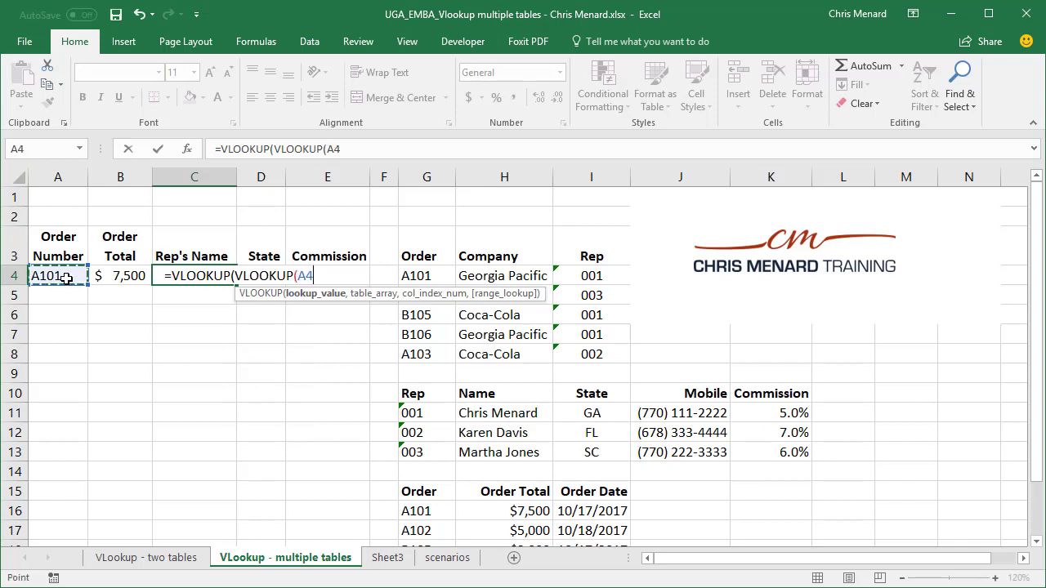
text(,)
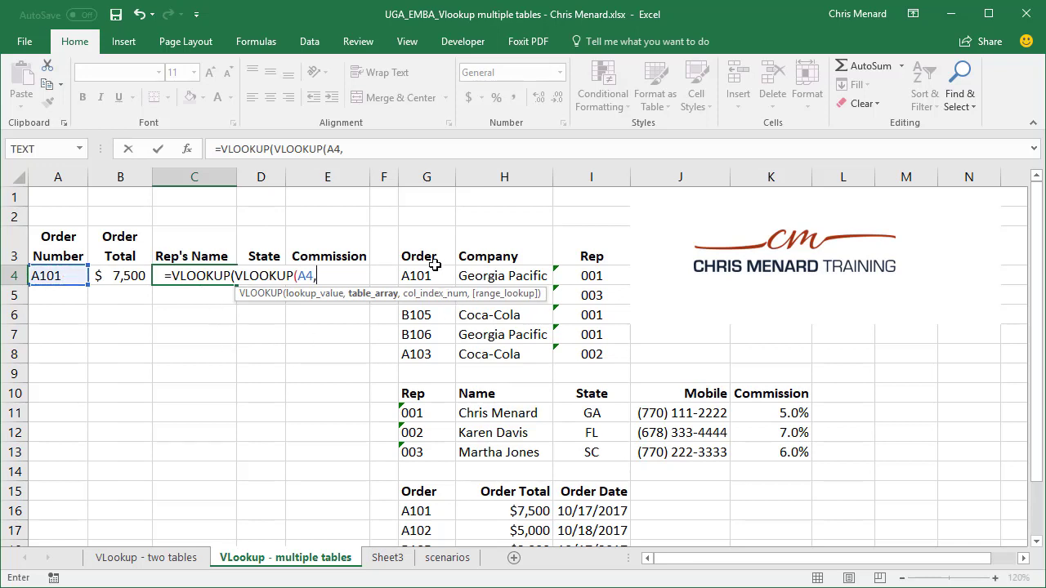
drag(421, 259, 579, 353)
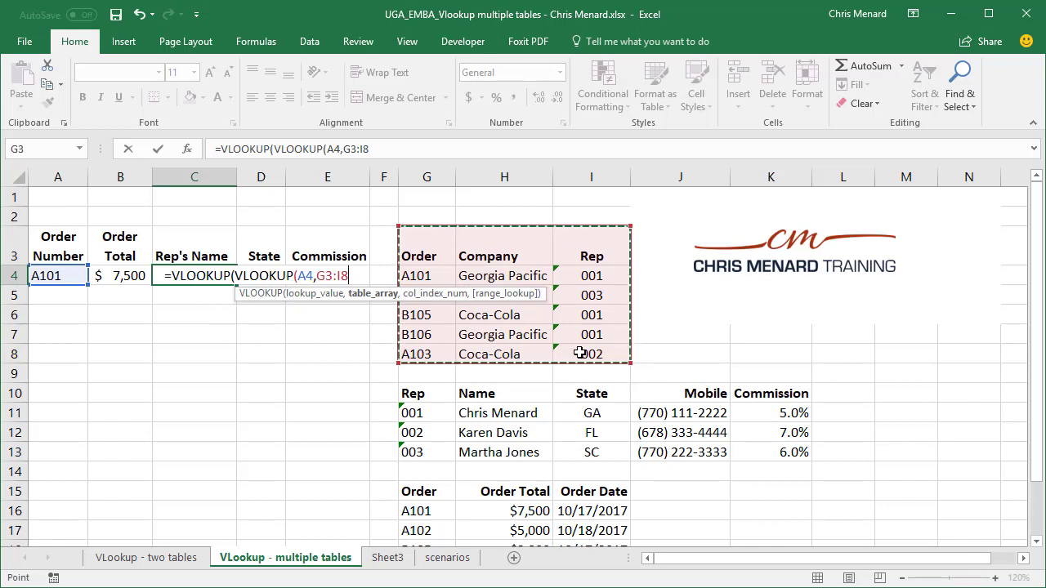
text(,)
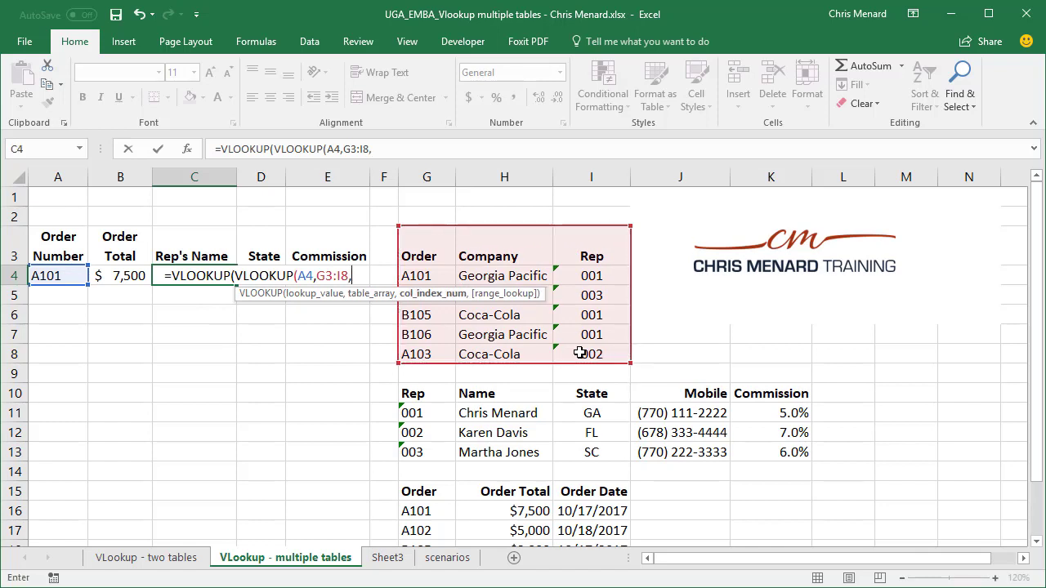
text(3)
text(,fa)
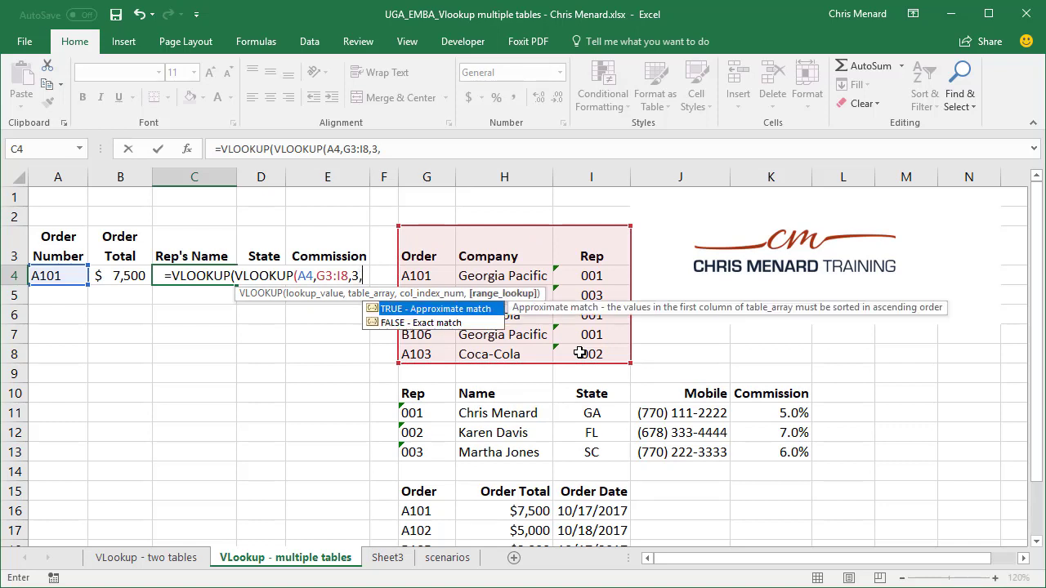
text(lse))
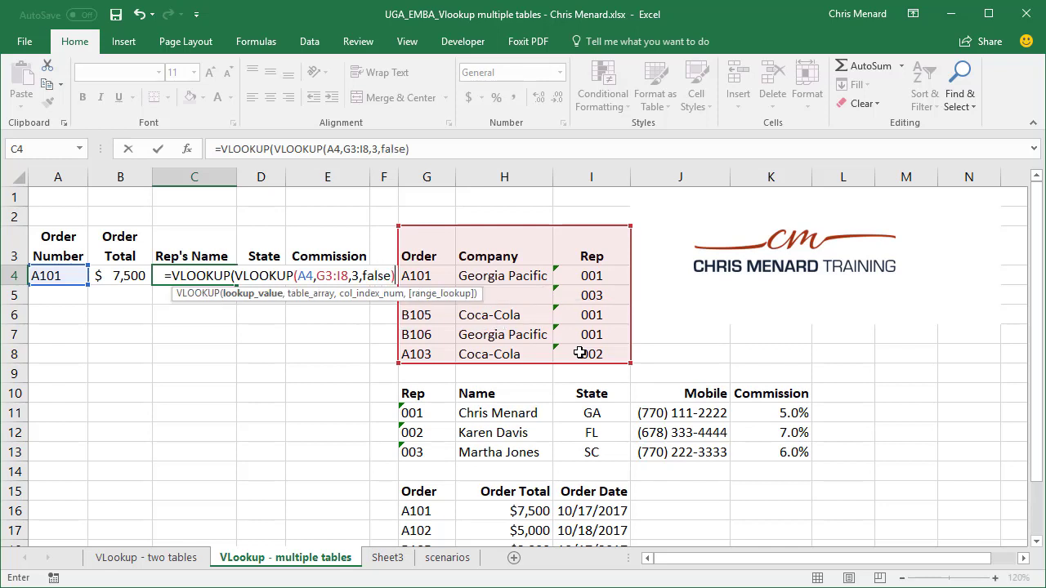
text(,)
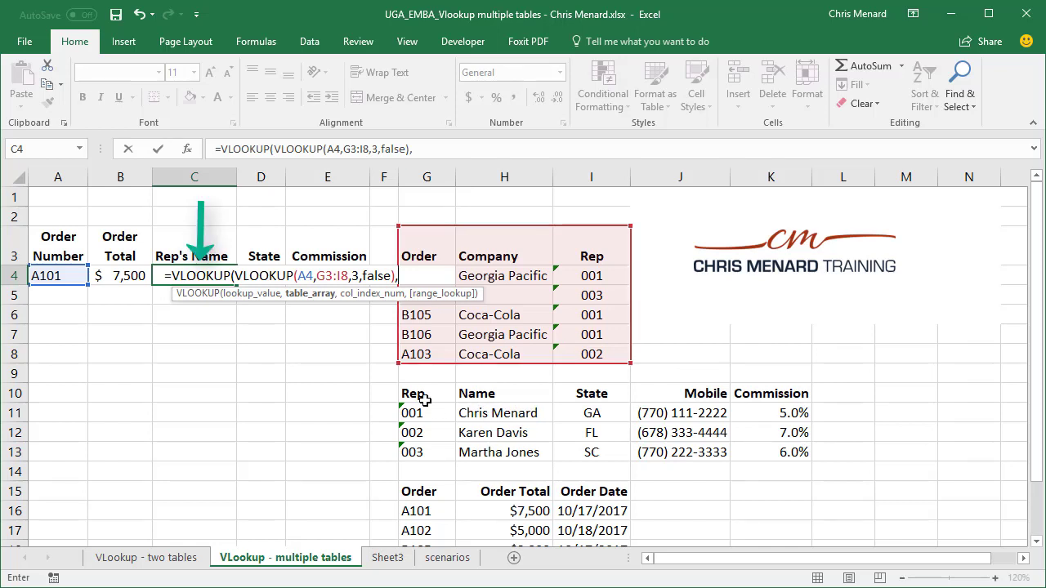
Step: Finish C4's outer VLOOKUP on G10:K13, column 2, FALSE, and commit it to show rep 001's name
drag(426, 397, 768, 457)
text(,)
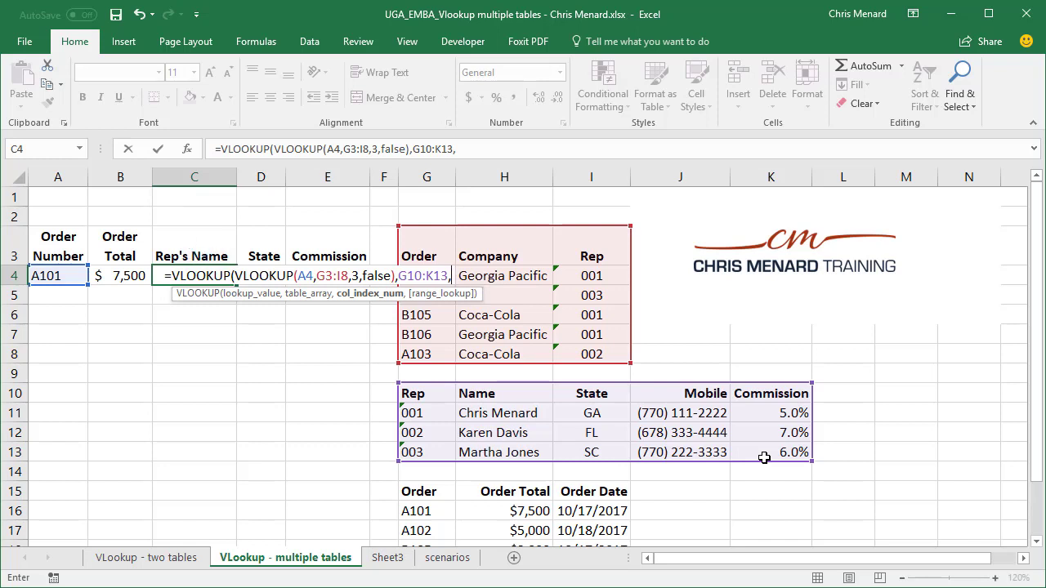
text(2)
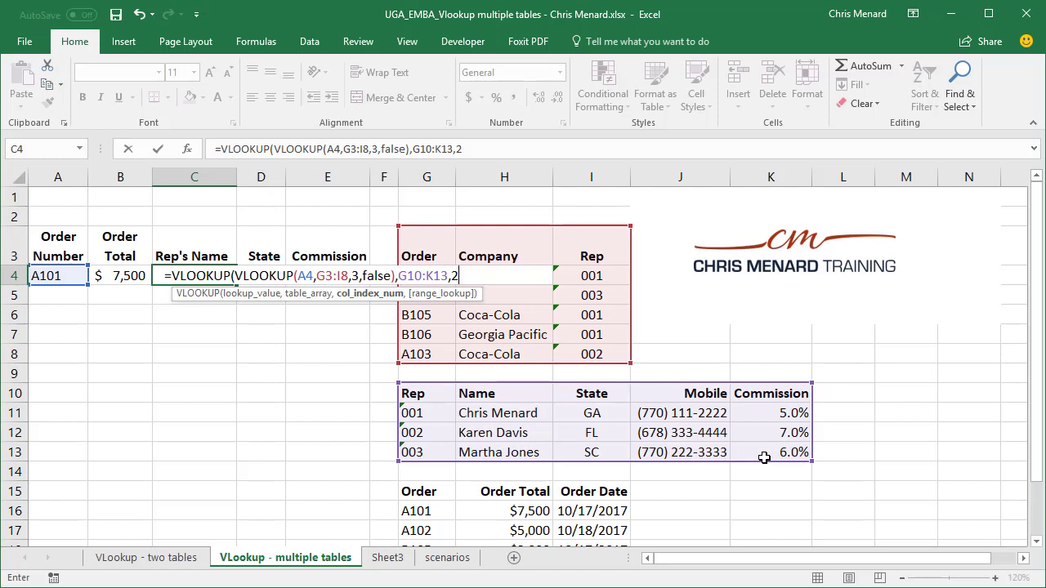
text(,)
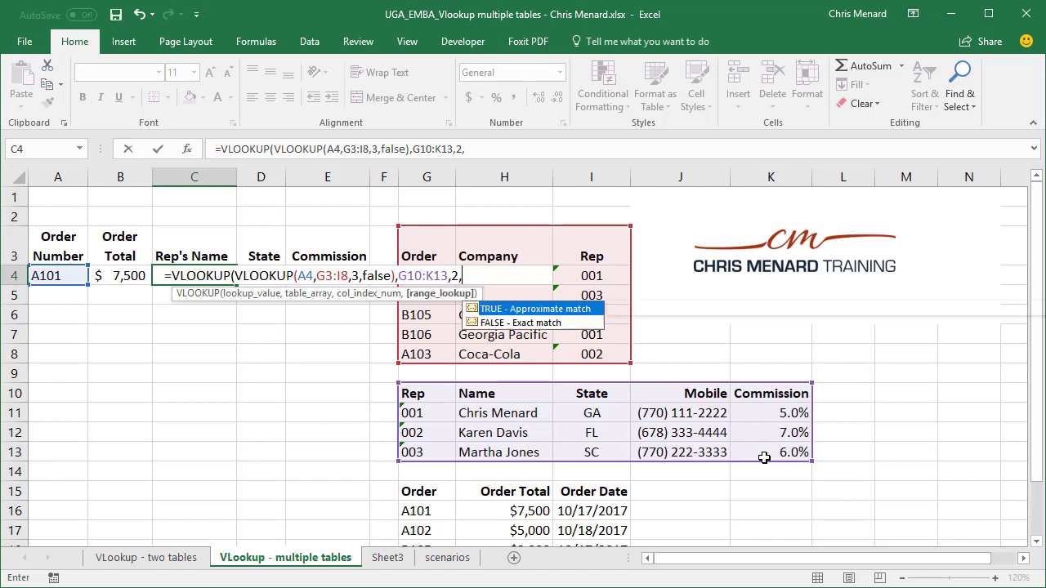
text(FALSE)
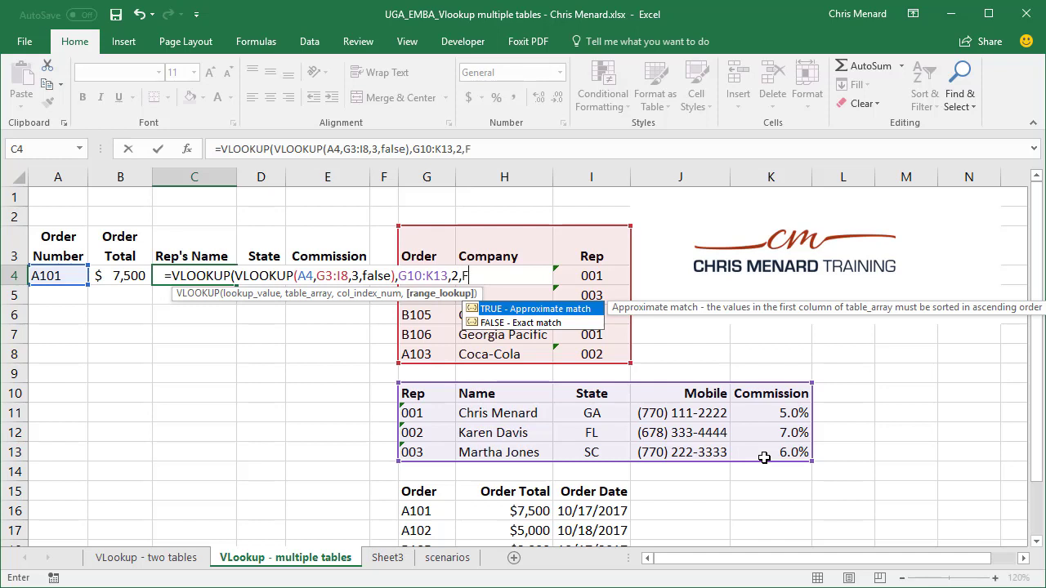
text())
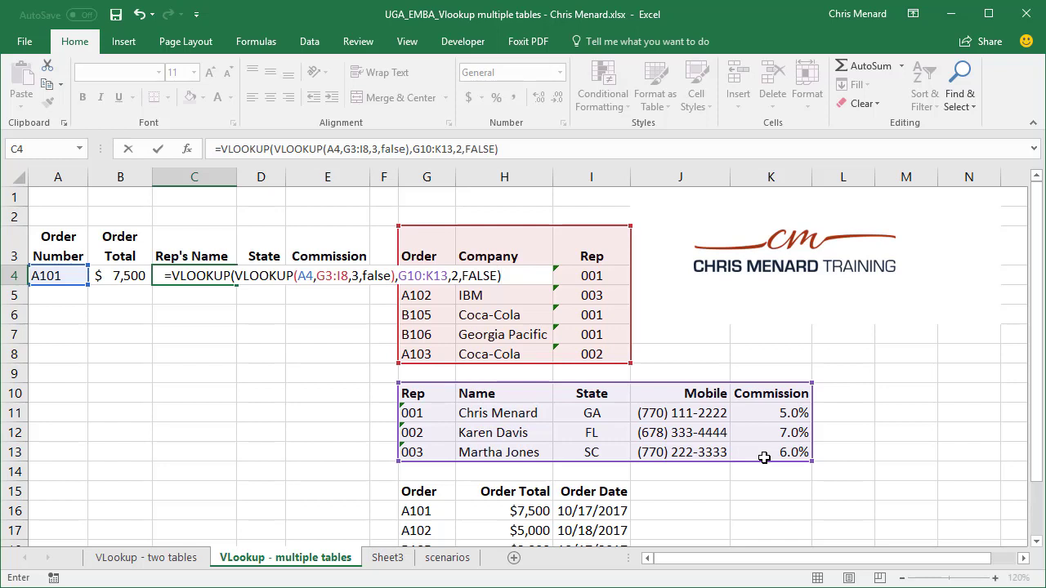
key(Return)
key(Up)
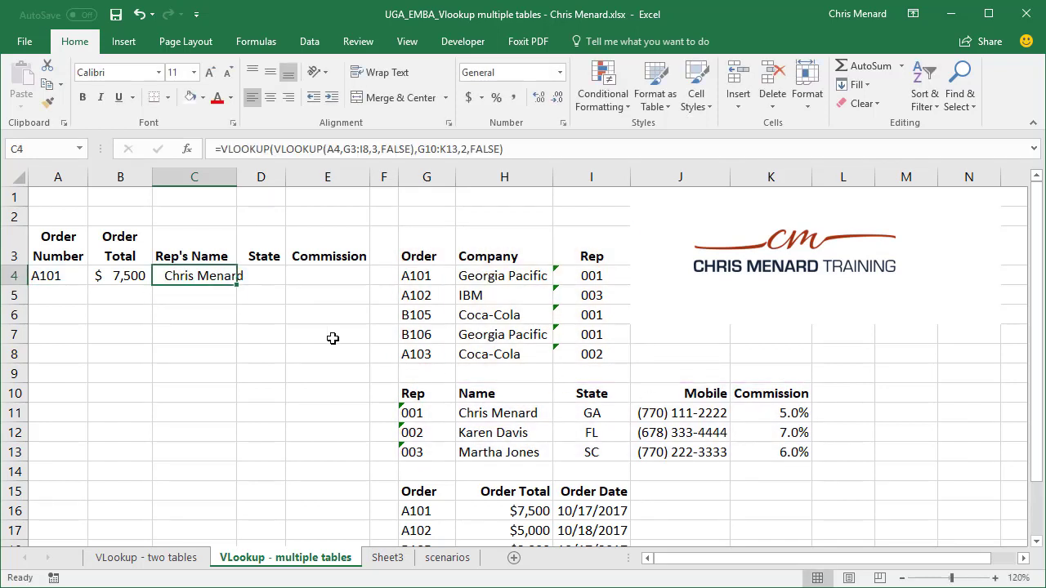
Step: Widen column C, enter order A102 in A4, and trace it to IBM and rep 003
drag(237, 176, 247, 176)
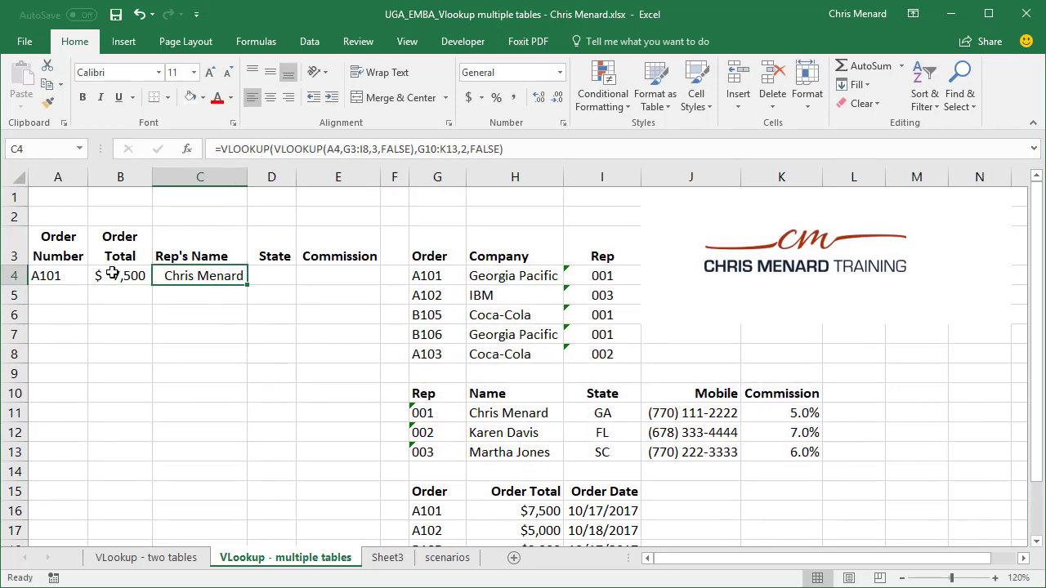
click(71, 280)
text(A)
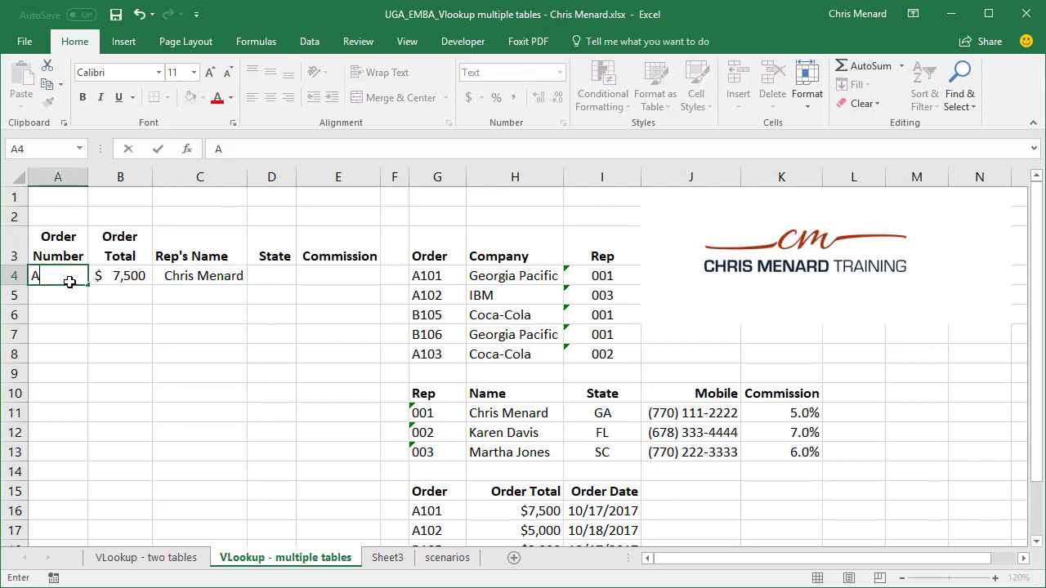
text(102)
key(Return)
click(70, 281)
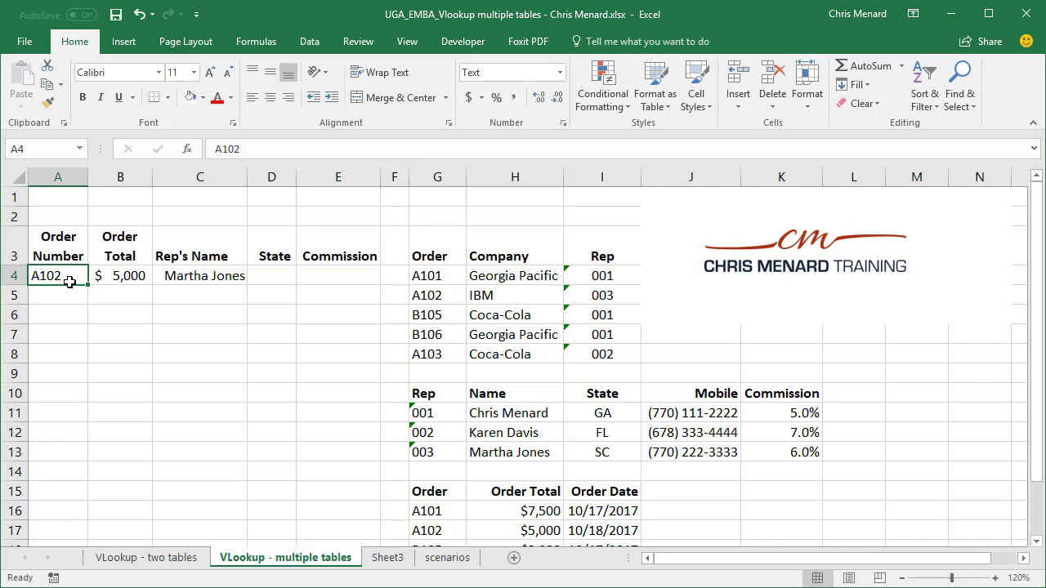
click(442, 297)
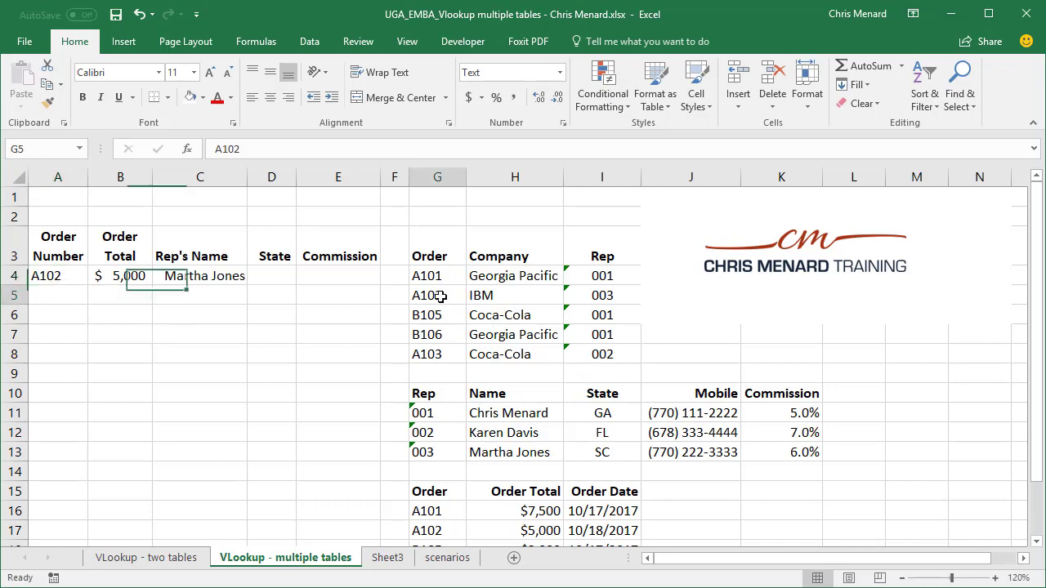
click(490, 297)
click(590, 295)
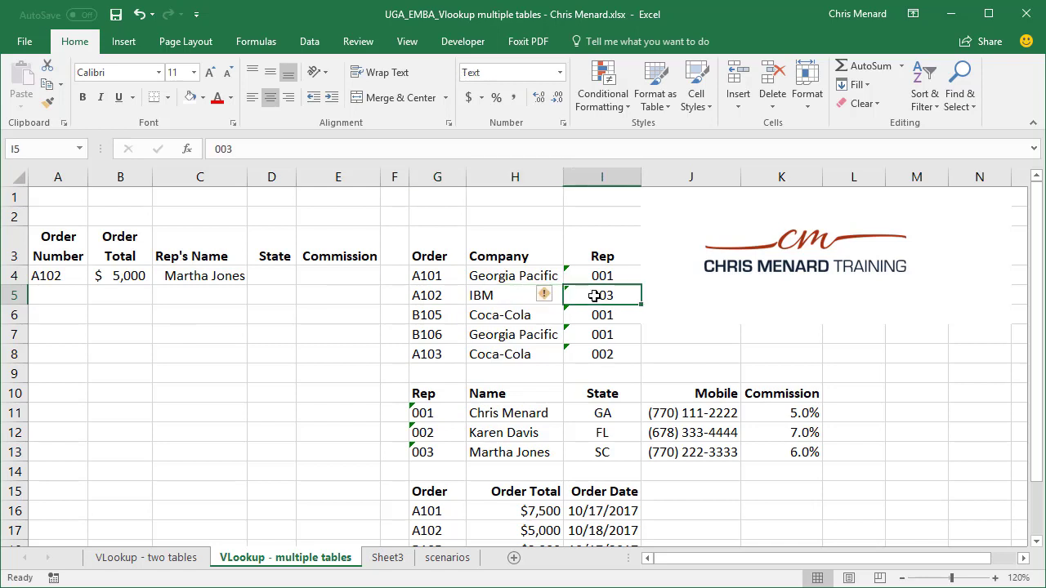
click(438, 452)
click(502, 452)
Step: Change A4 to order A103 and verify it maps to Coca-Cola and rep 002's name
click(78, 278)
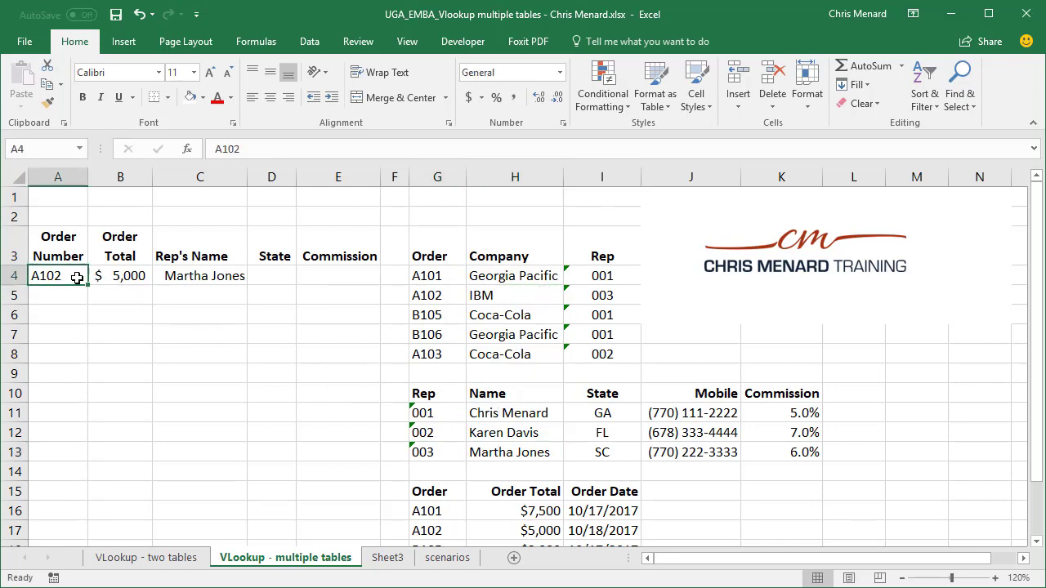
text(A)
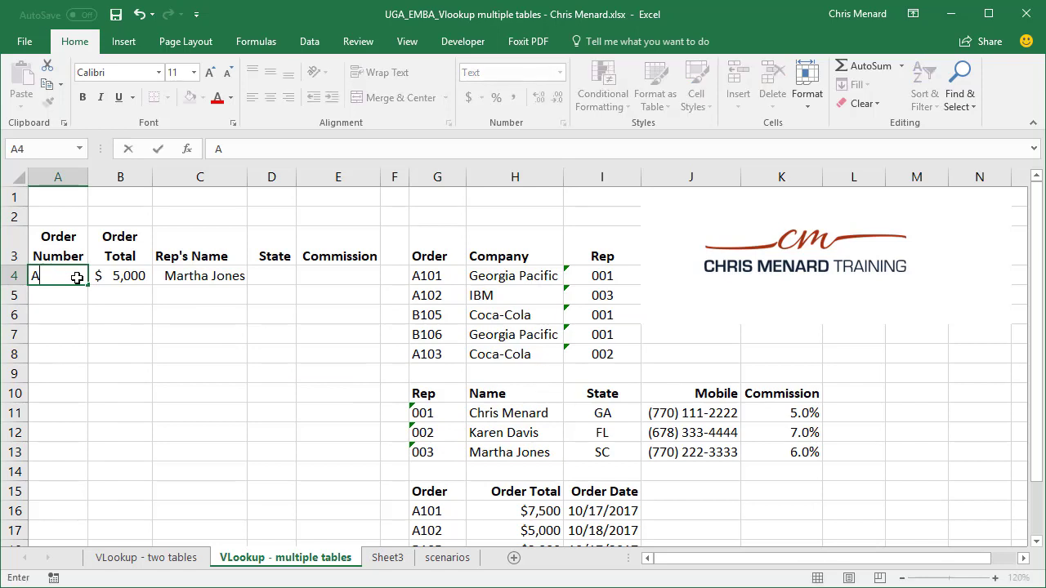
text(103)
key(Return)
click(183, 276)
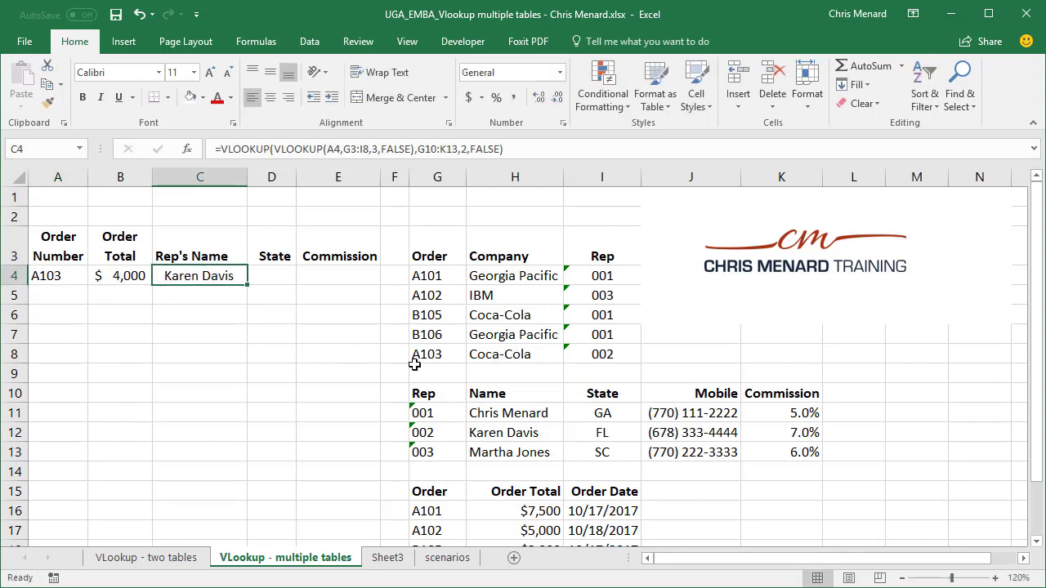
click(454, 357)
click(497, 354)
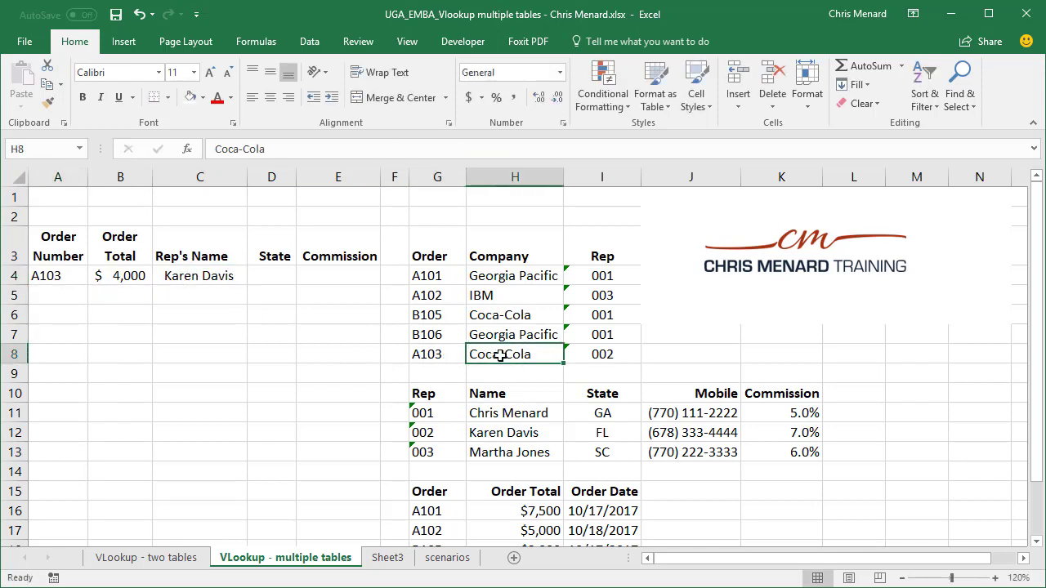
click(596, 354)
drag(423, 432, 508, 431)
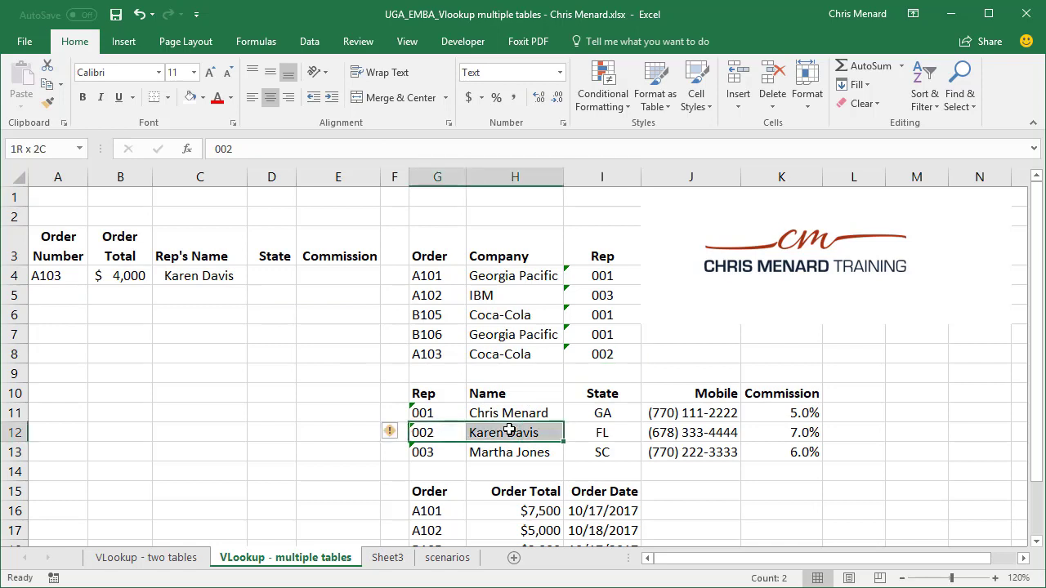
click(471, 428)
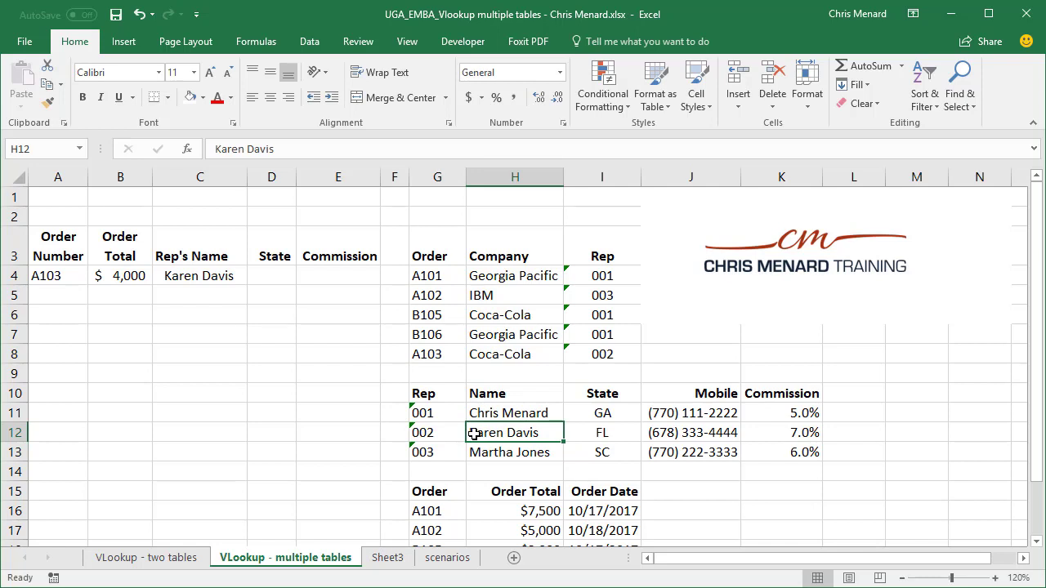
Step: Switch to the UGA_EMBA_Commission.xlsx workbook and its IF (2) sheet
click(409, 42)
click(758, 95)
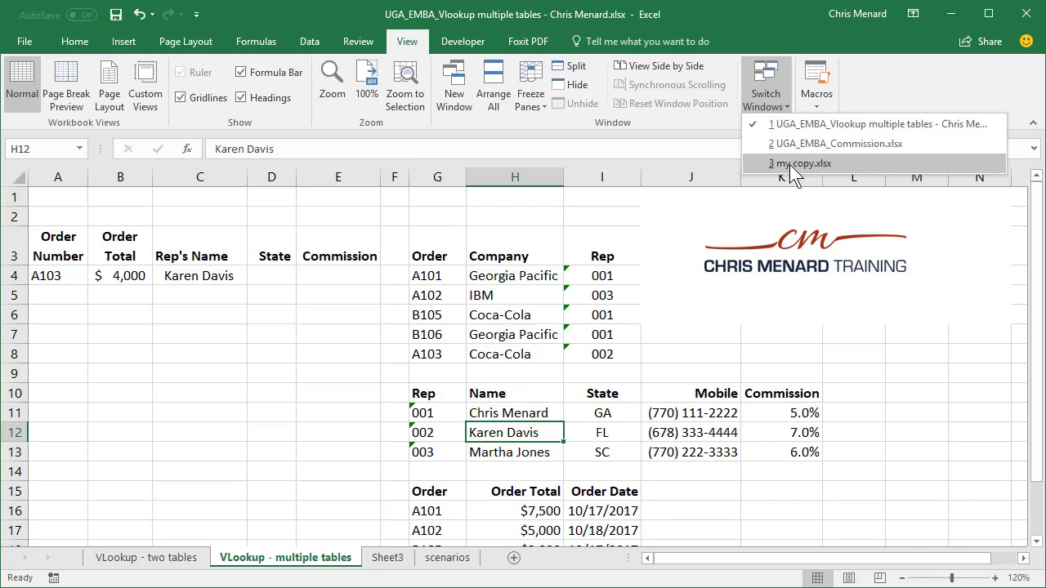
click(817, 143)
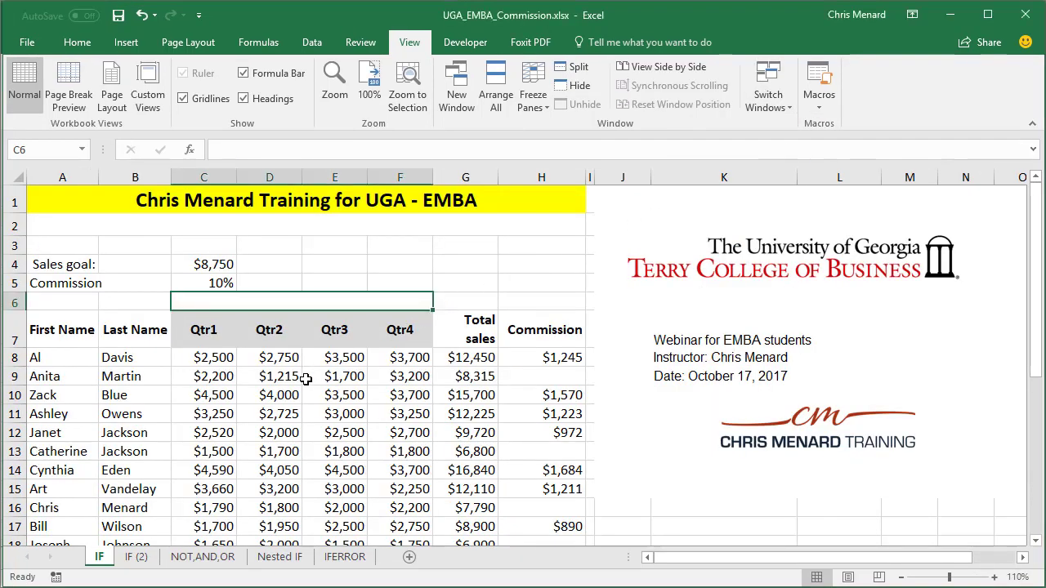
click(138, 556)
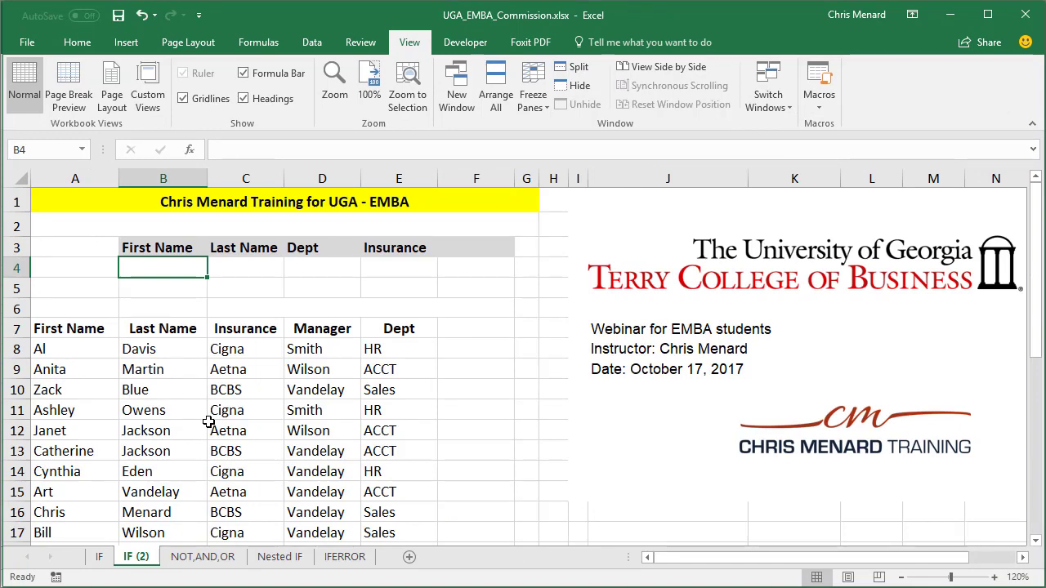
click(99, 556)
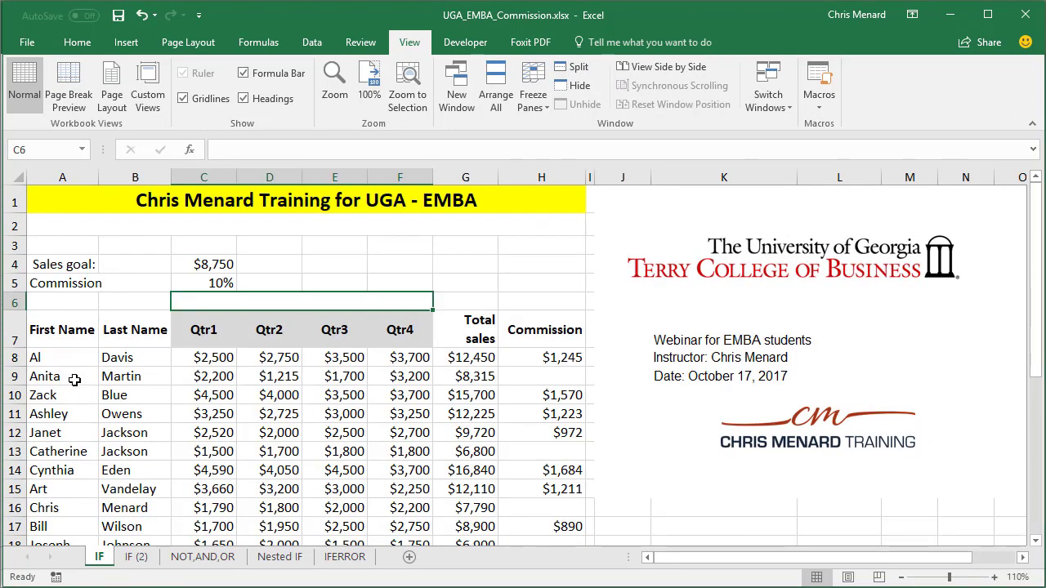
click(136, 556)
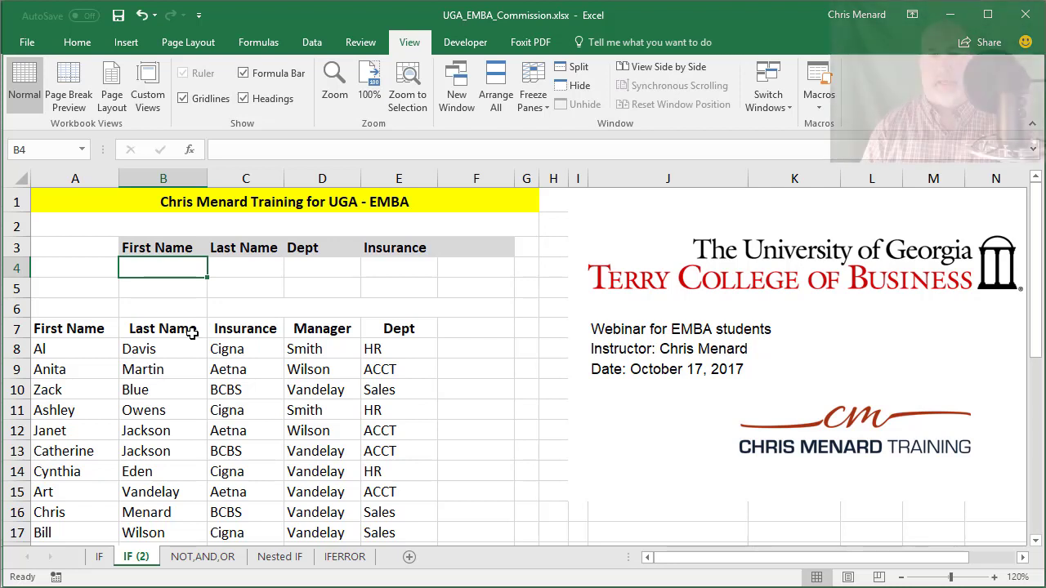
key(Tab)
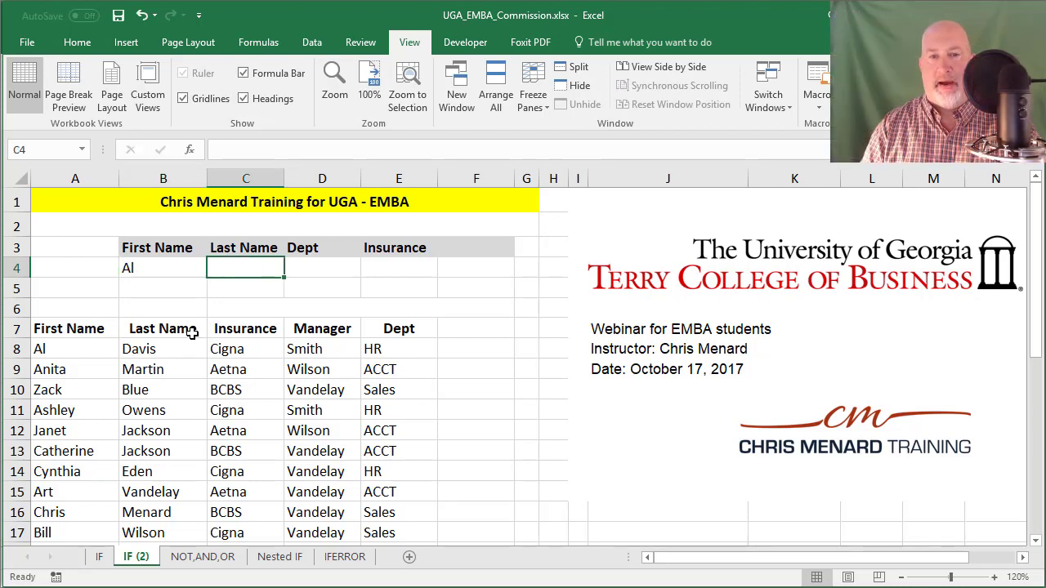
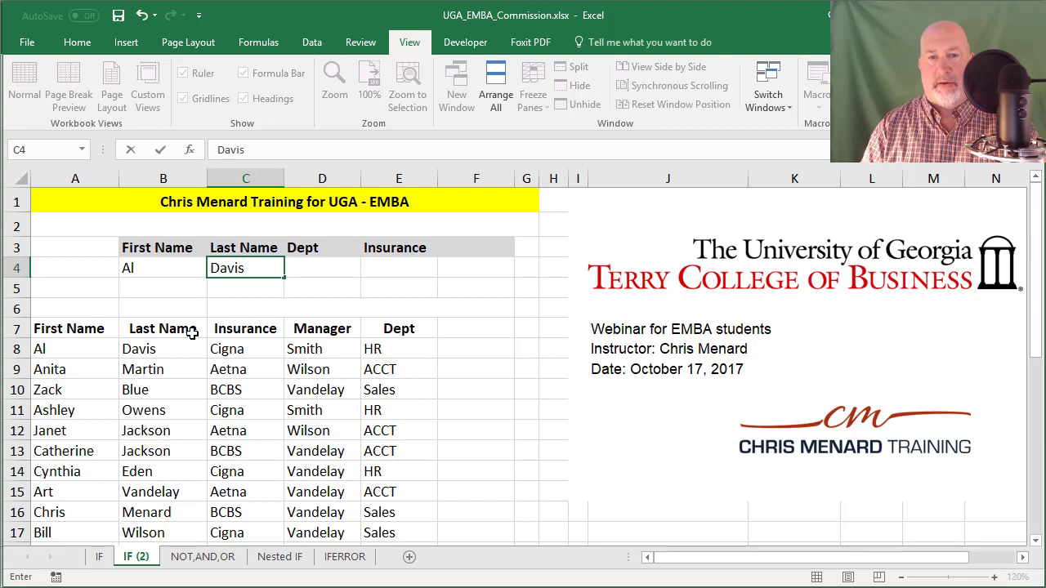
key(Tab)
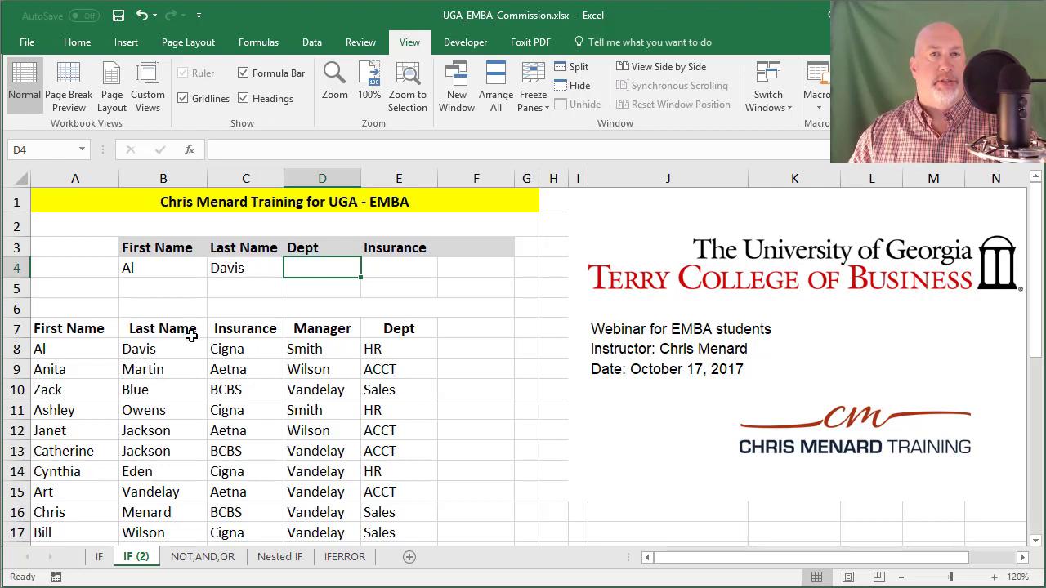
Step: Insert a new column A before the table and head it Helper 1 in A7
click(74, 178)
right_click(110, 255)
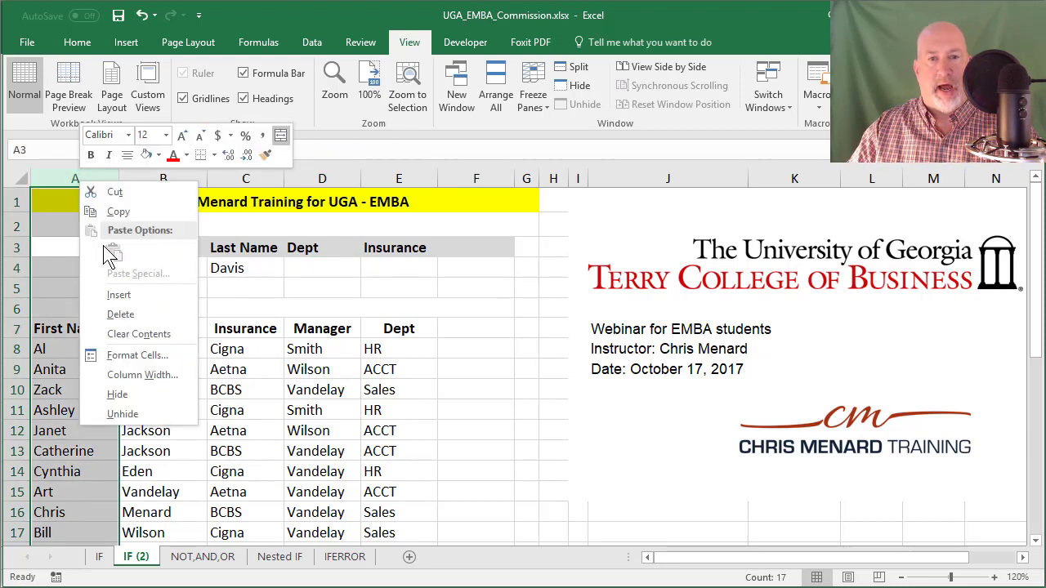
click(119, 295)
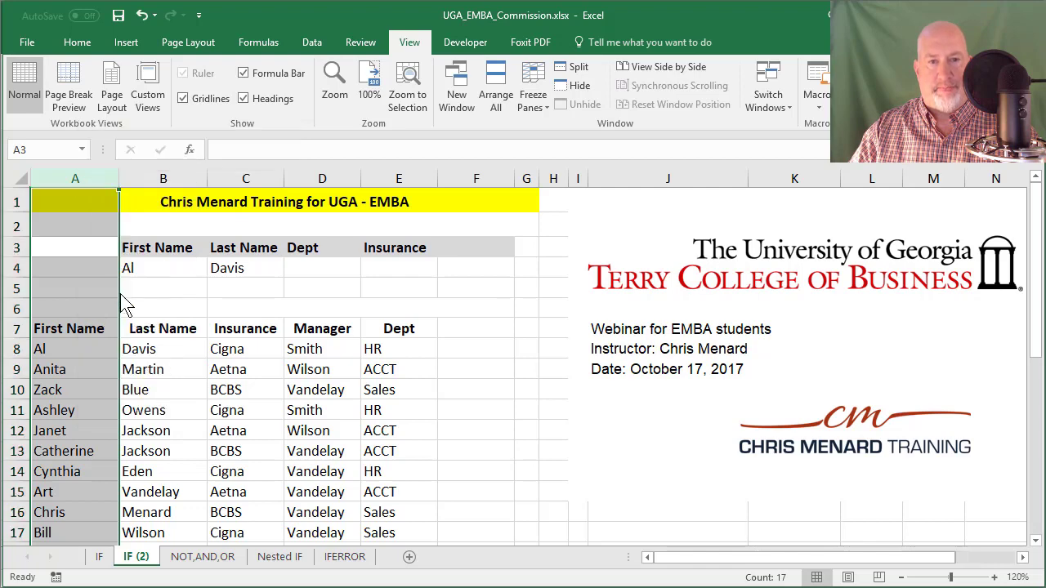
click(60, 335)
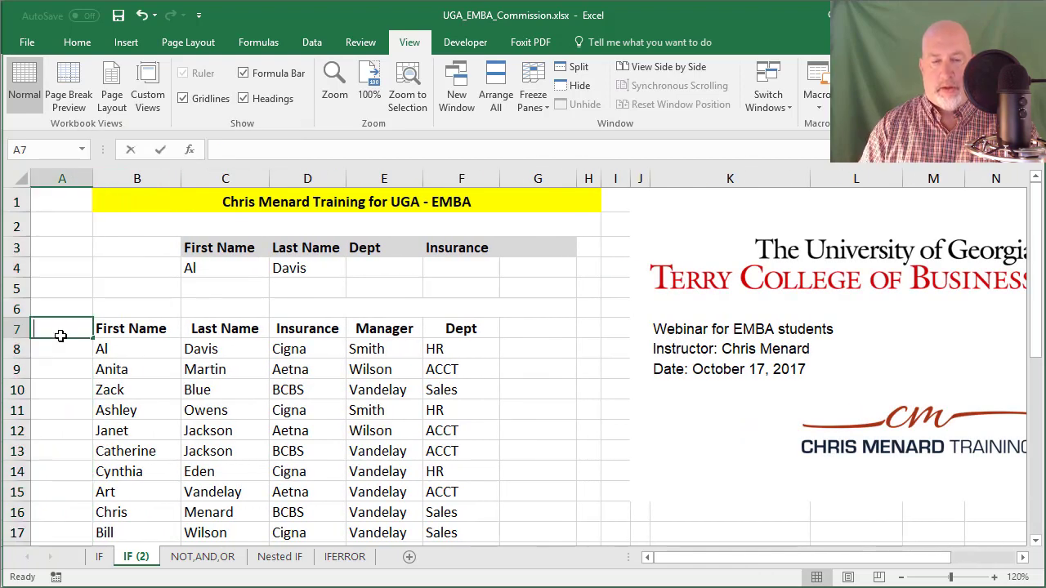
text(Help[)
key(BackSpace)
text(er 1)
key(Return)
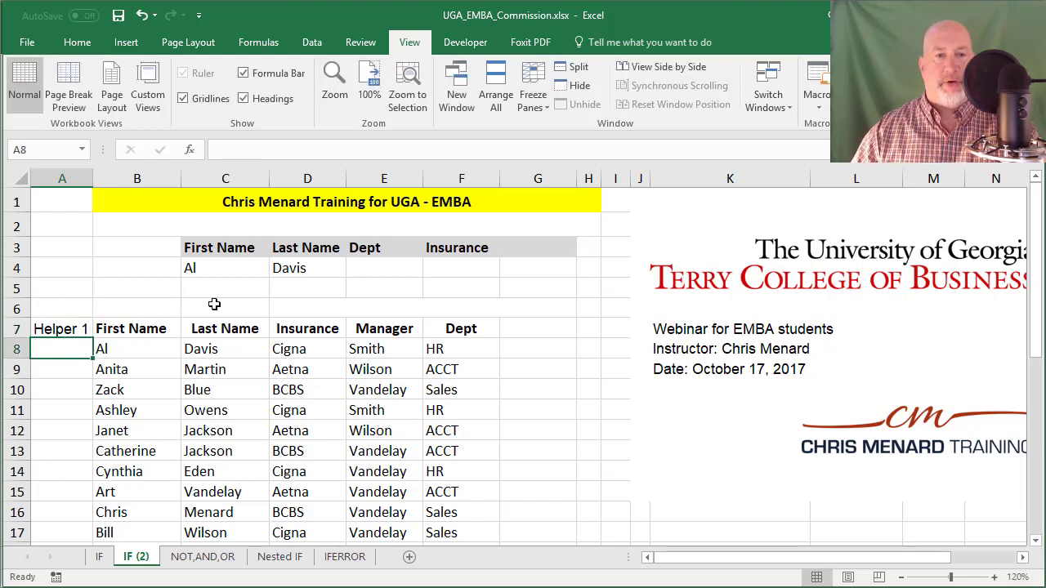
Step: Enter =B8&C8 in A8 to join the first and last names, replacing a CONCATENATE attempt
text(=con)
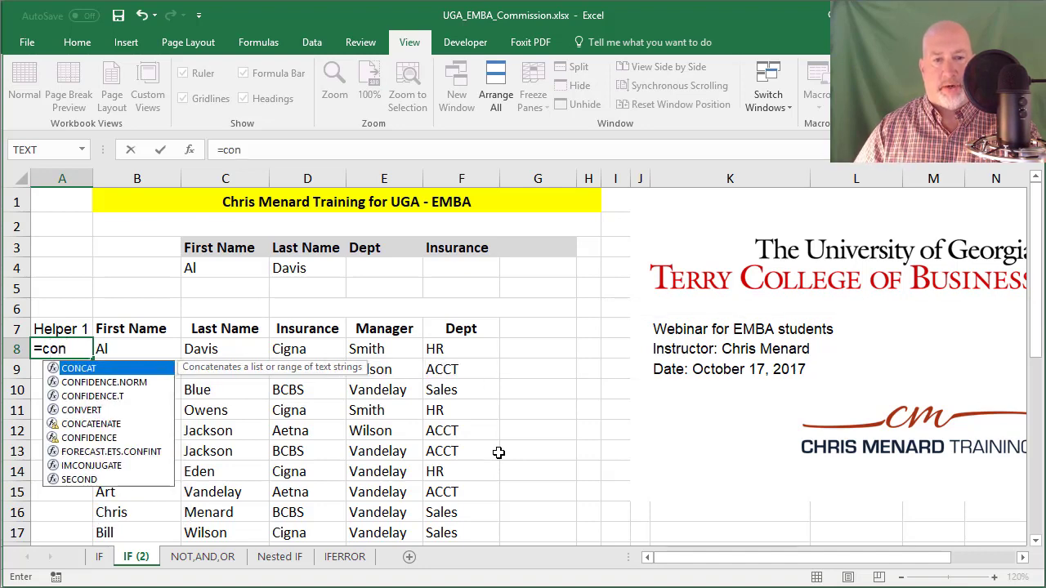
text(t)
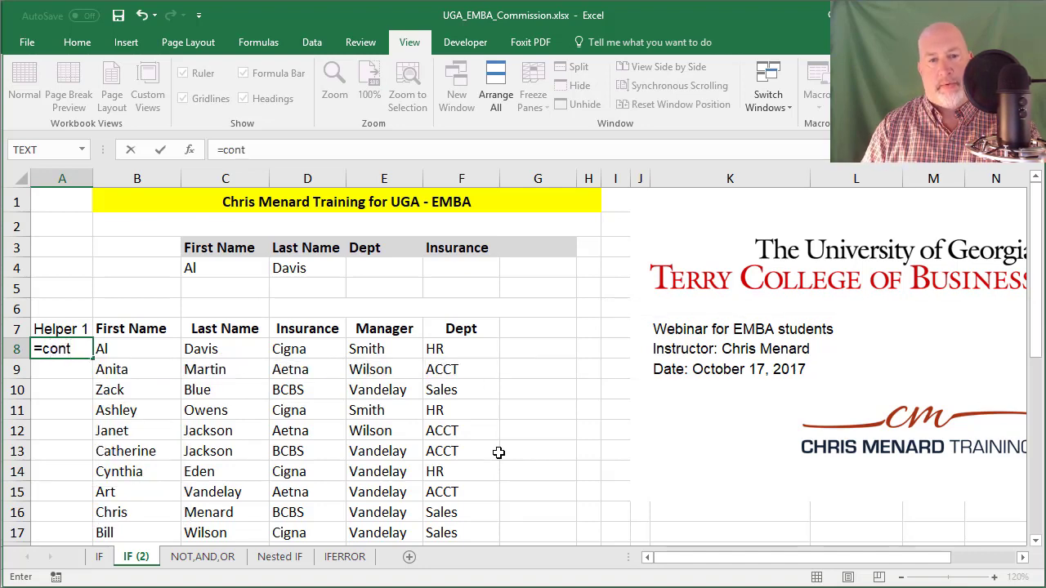
key(BackSpace)
text(c)
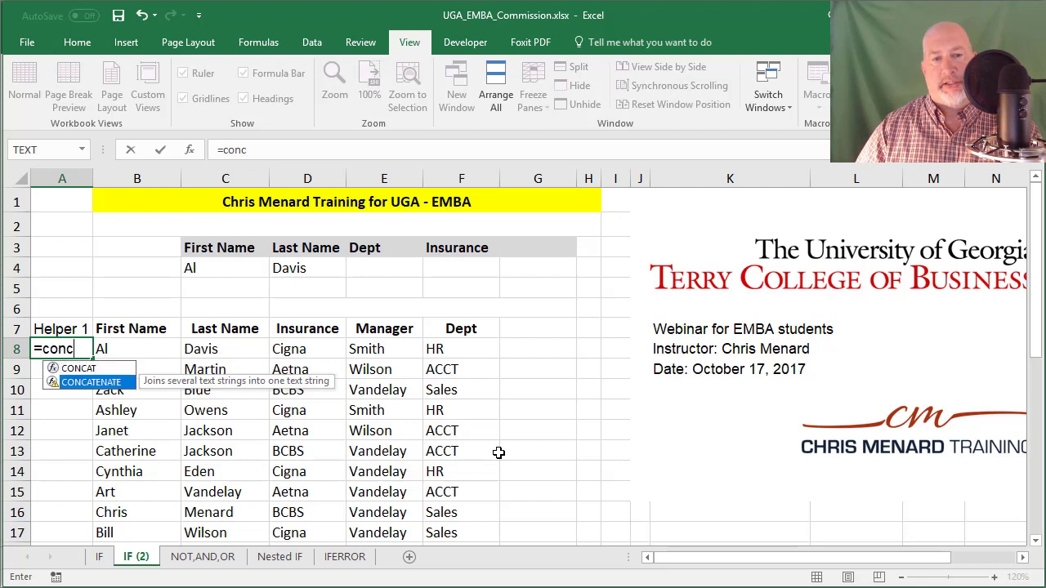
key(Tab)
text(B8,)
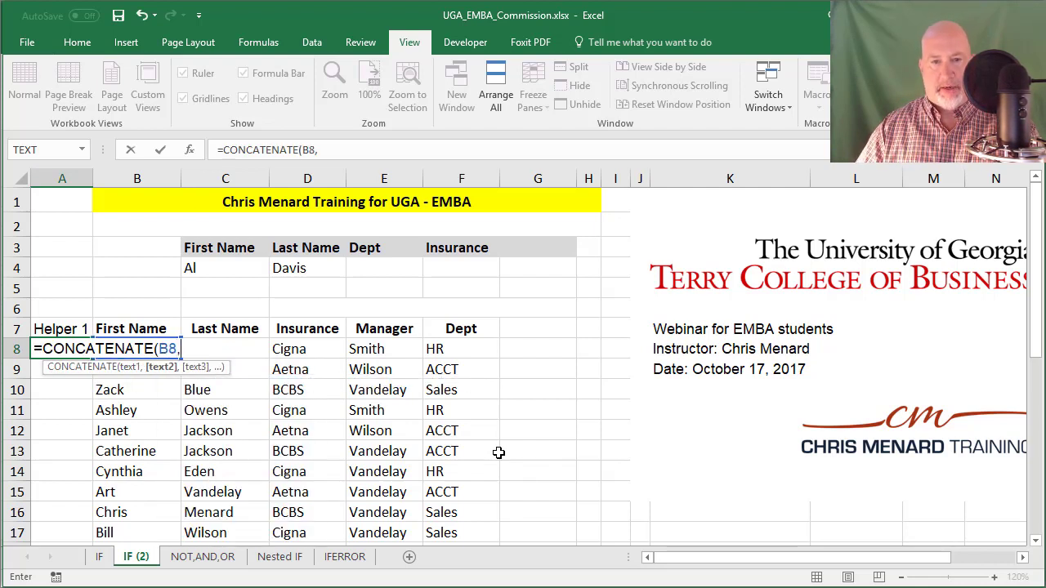
text(C8)
key(Return)
key(Up)
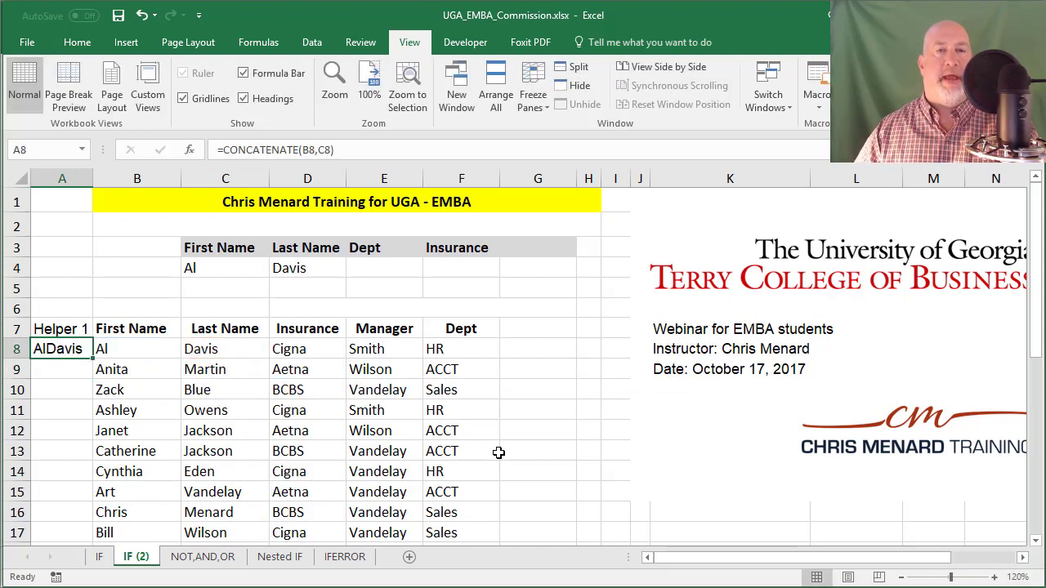
key(F2)
key(Escape)
text(=)
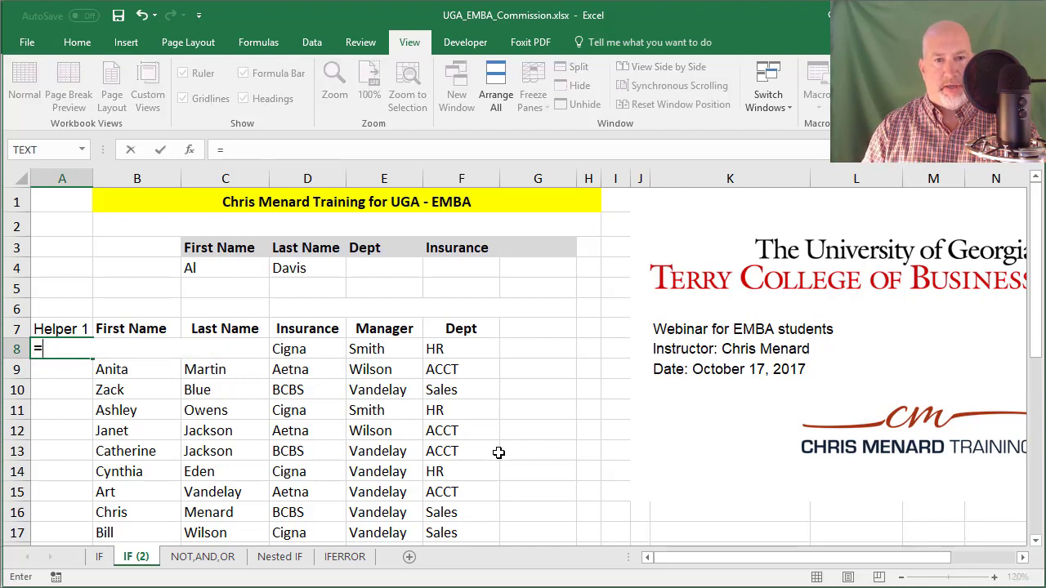
text(B8&)
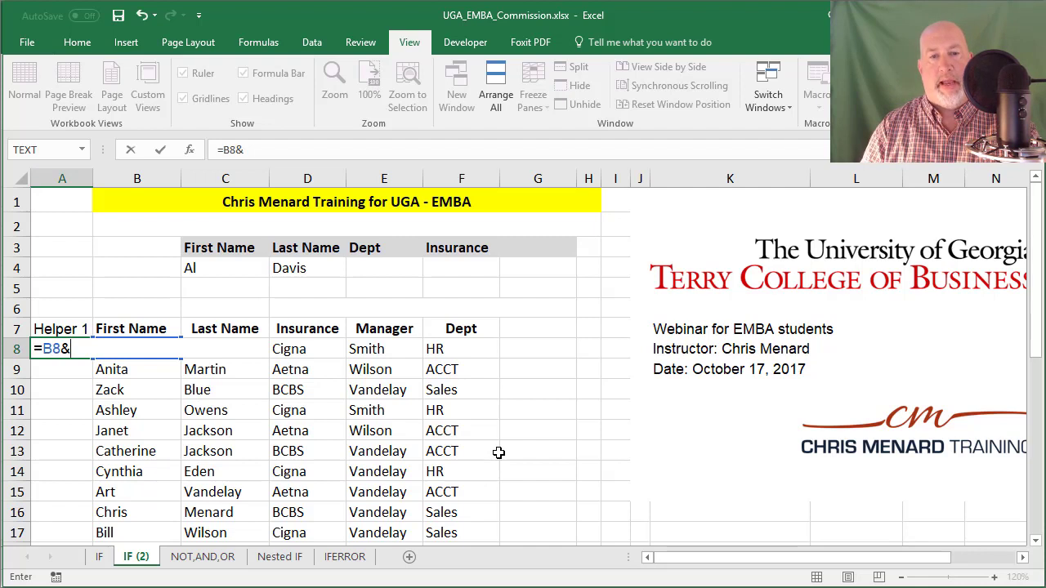
text(C8)
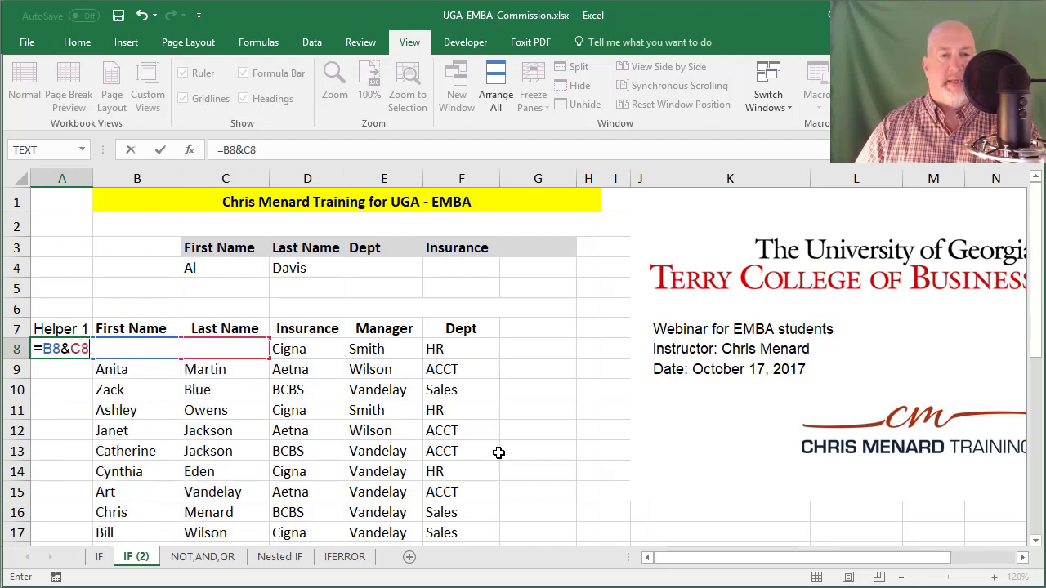
key(Return)
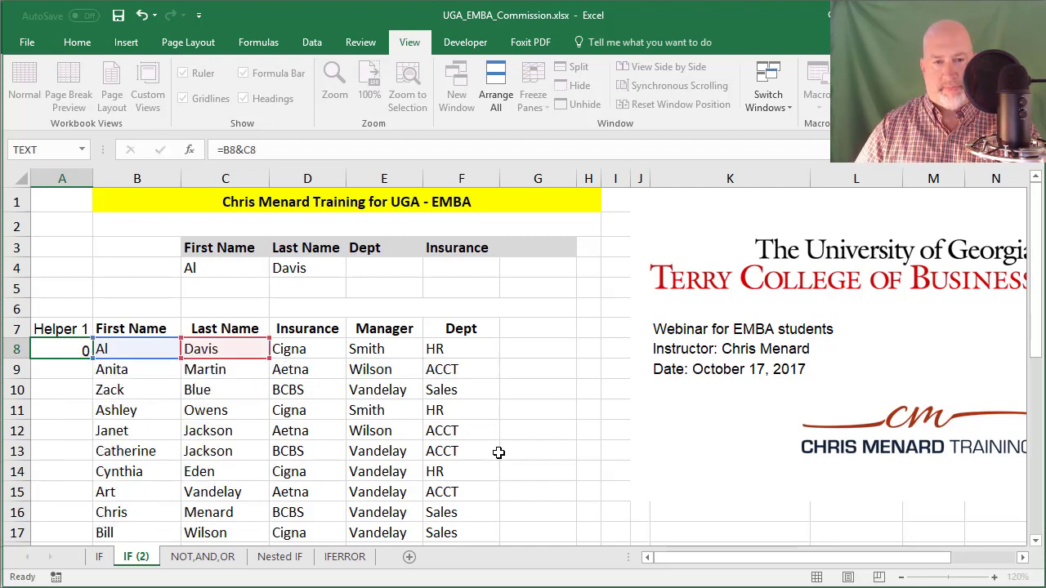
Step: Fill the Helper 1 joining formula from A8 down to A22 and check the copies
drag(92, 358, 77, 513)
scroll(104, 429, up, 2)
click(69, 373)
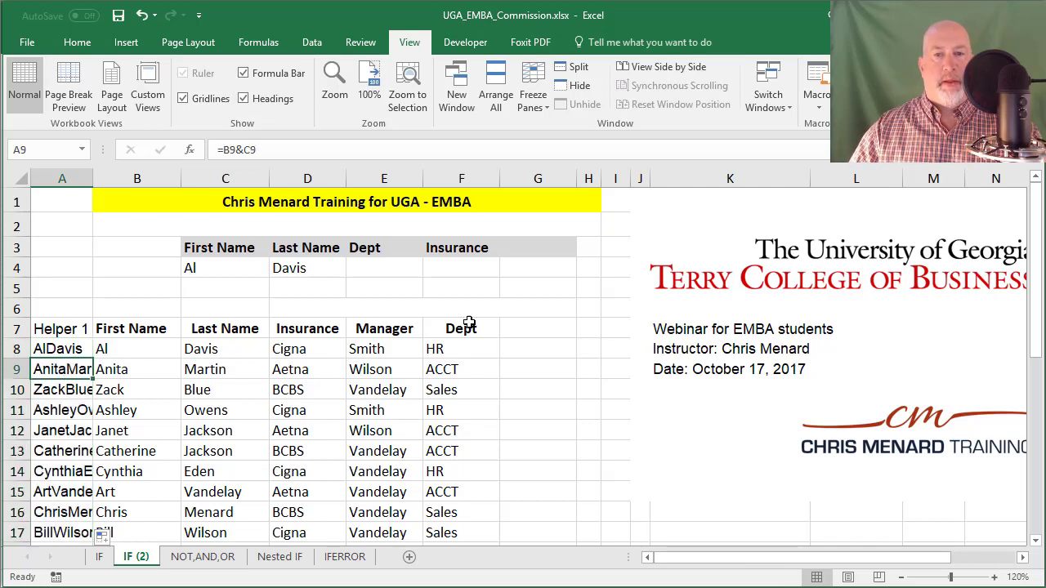
click(373, 266)
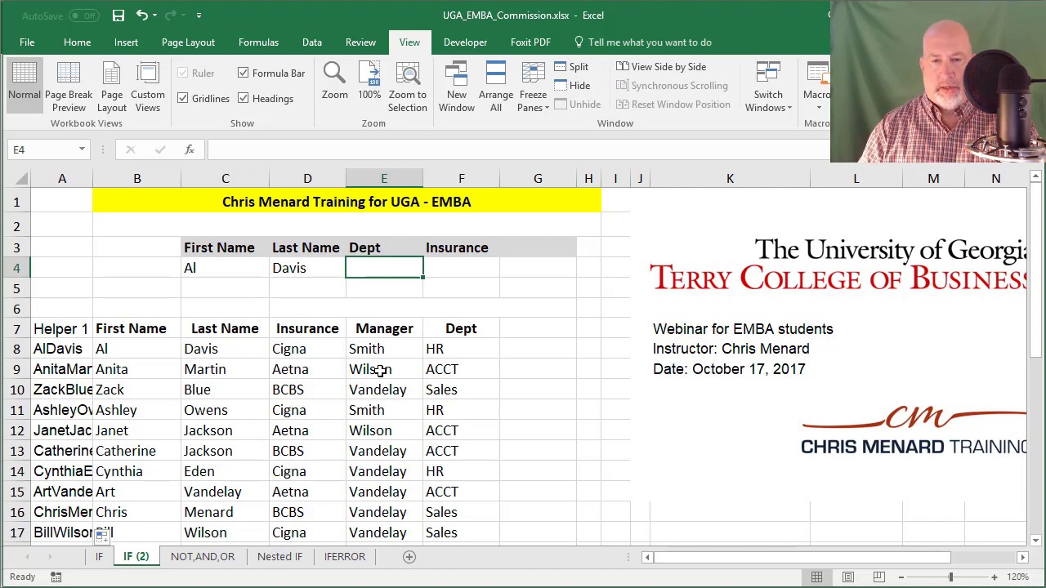
text(=vl)
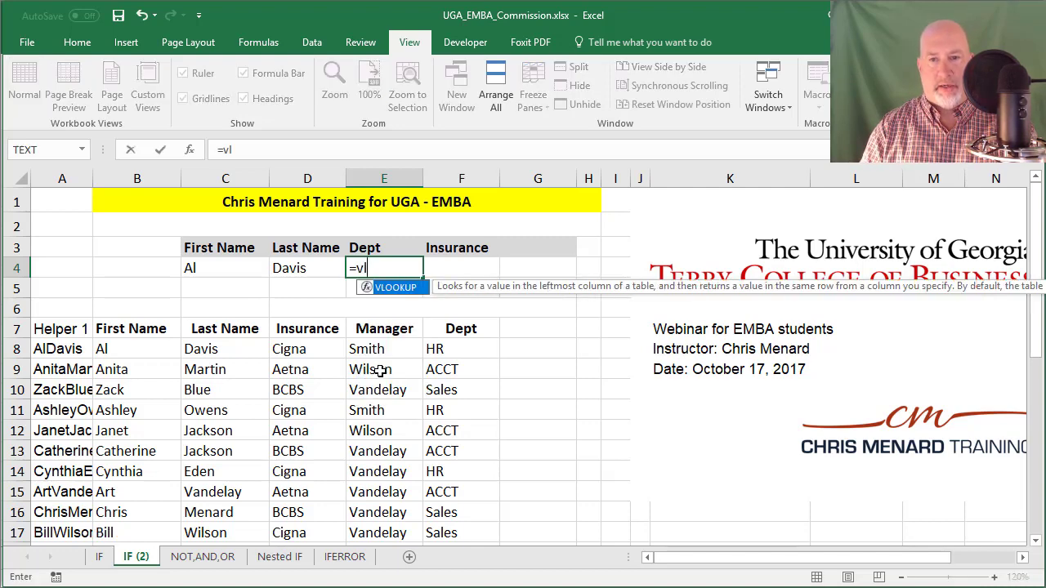
key(Tab)
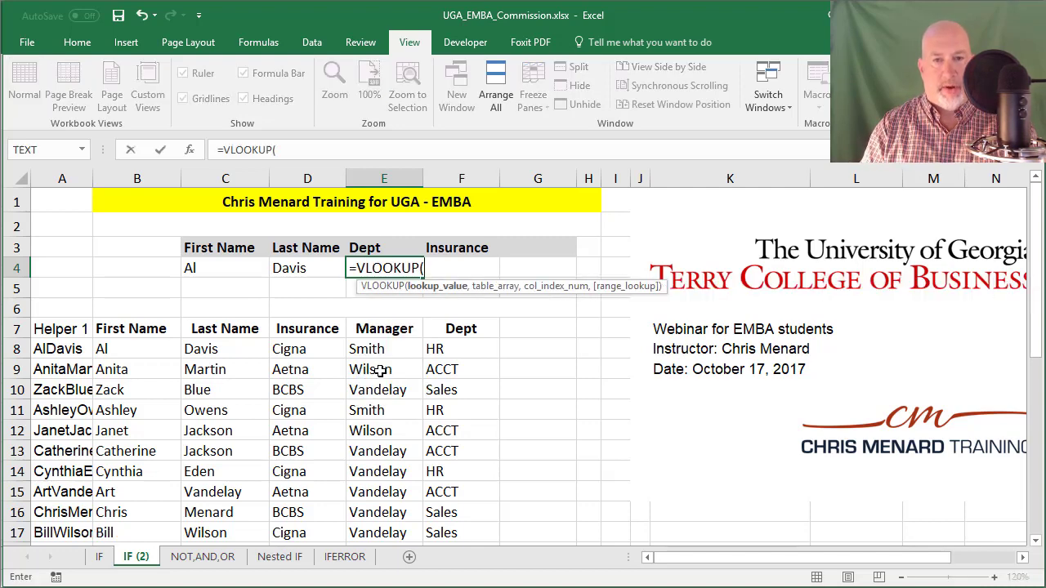
text(C4)
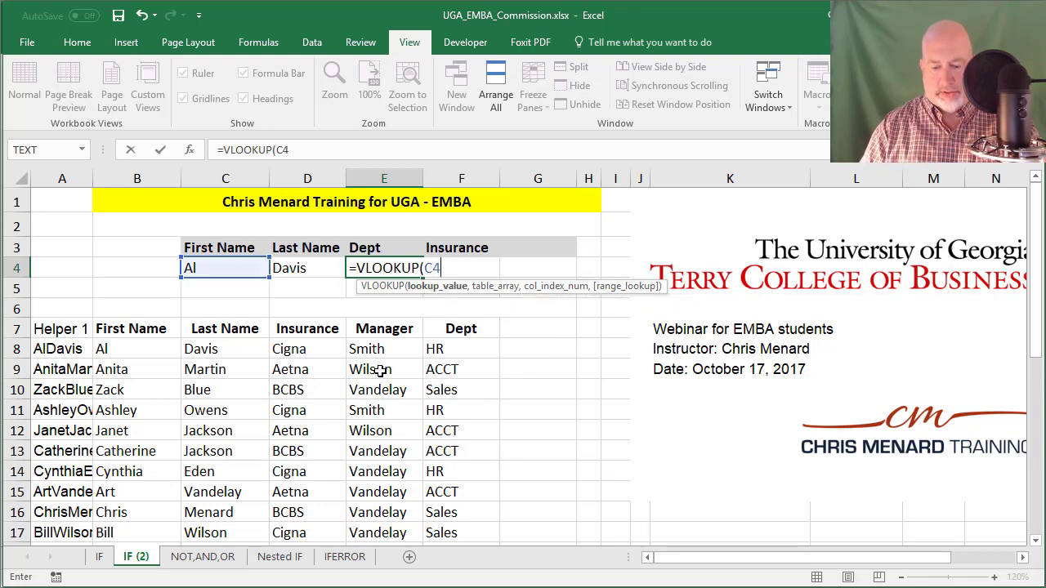
text(&D4)
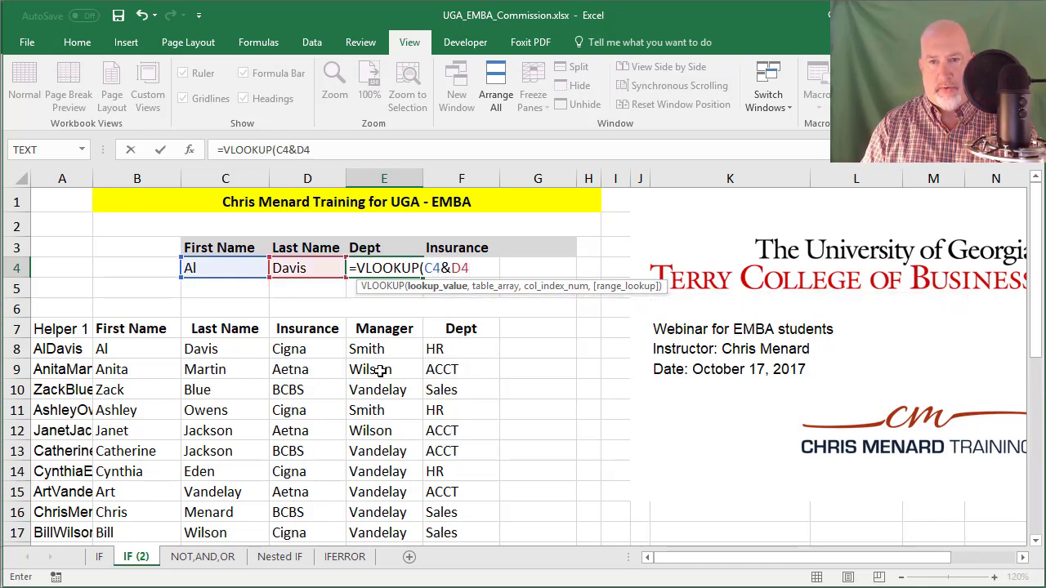
text(,)
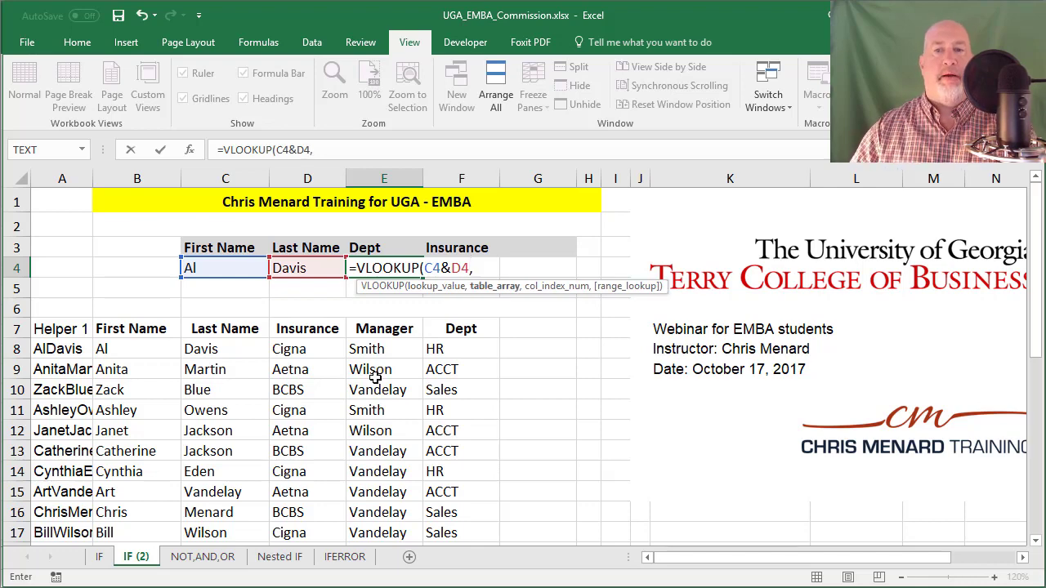
drag(72, 330, 443, 509)
text(,)
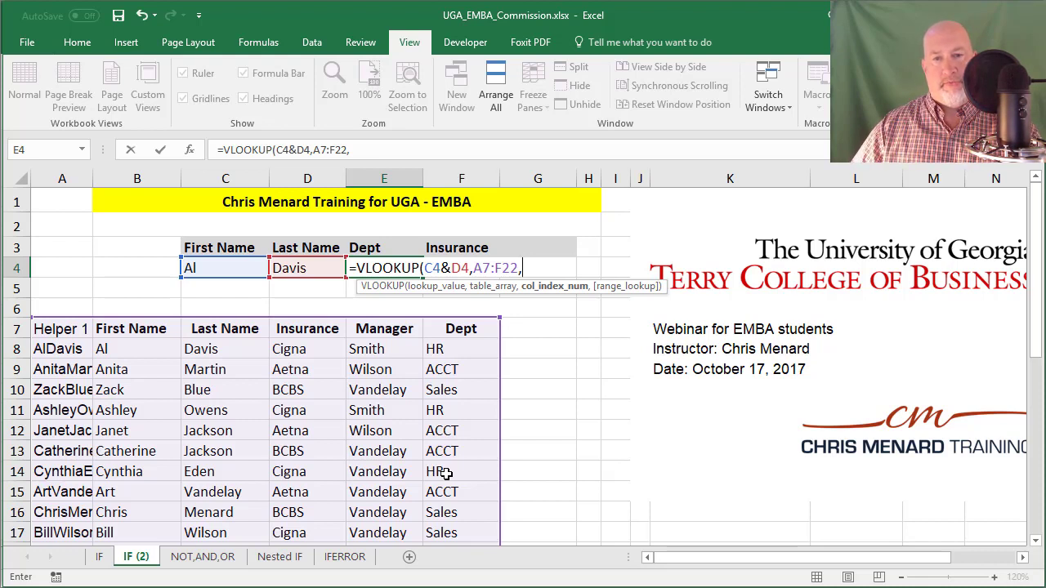
text(6)
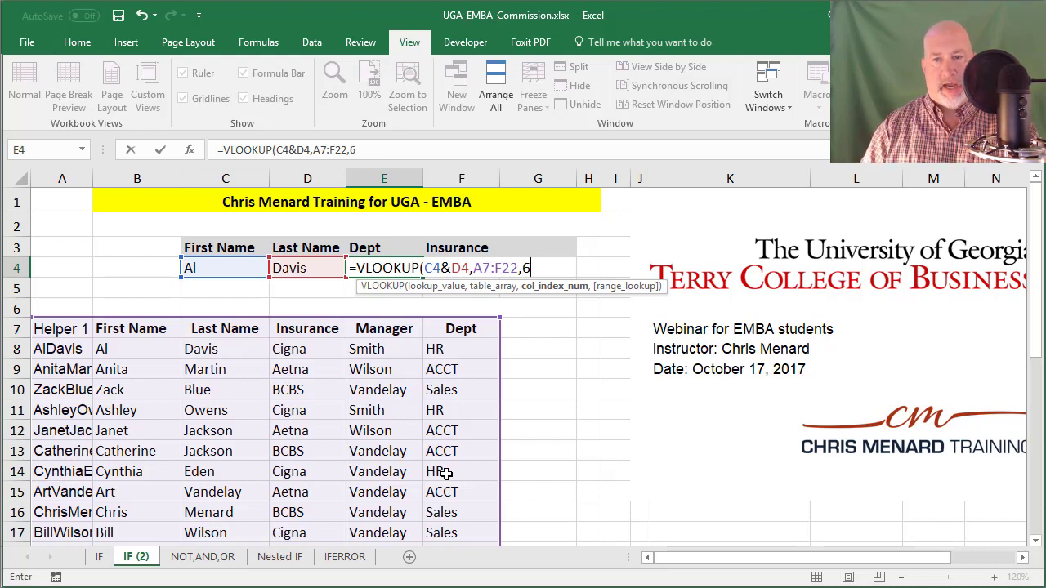
text(,)
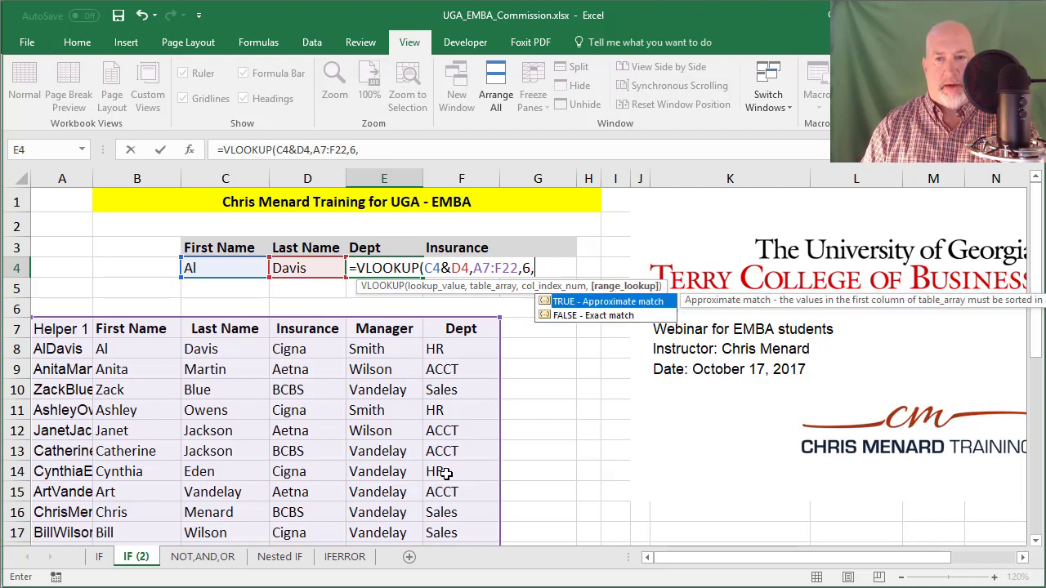
text(FALSE)
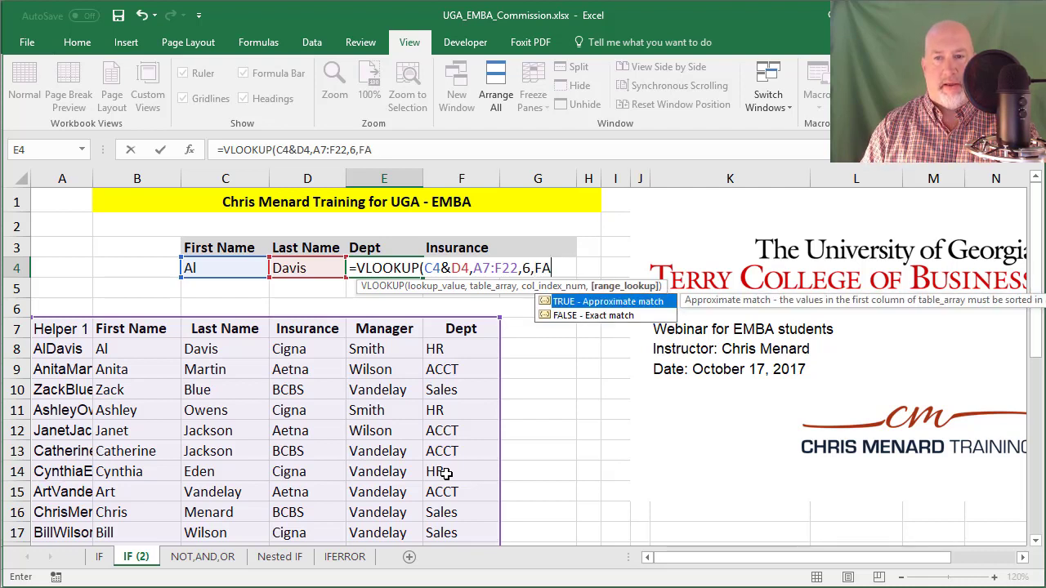
key(Return)
key(Up)
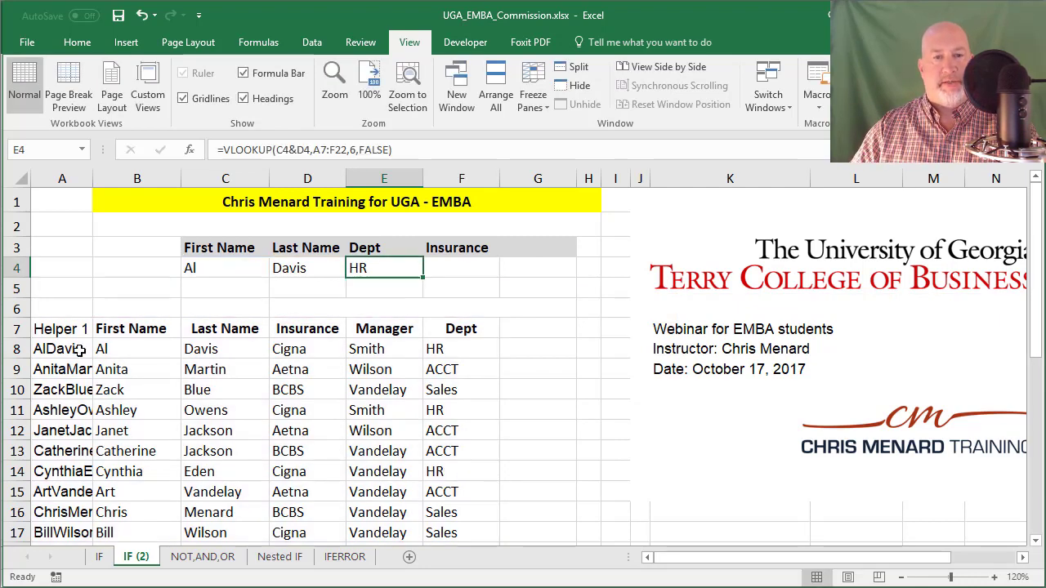
click(80, 352)
Step: Hide the Helper 1 column A
click(68, 183)
right_click(69, 183)
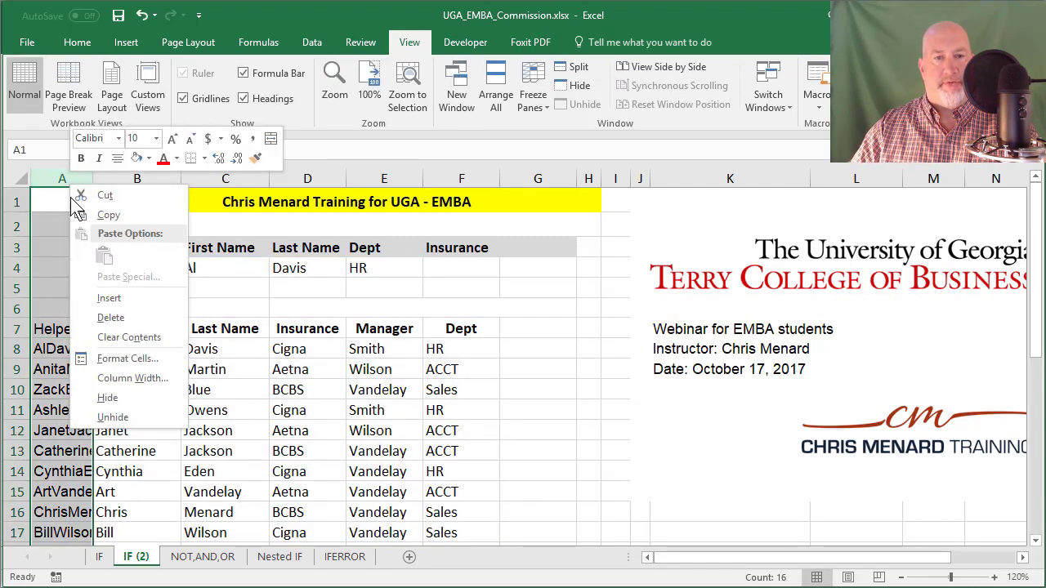
click(108, 399)
click(303, 274)
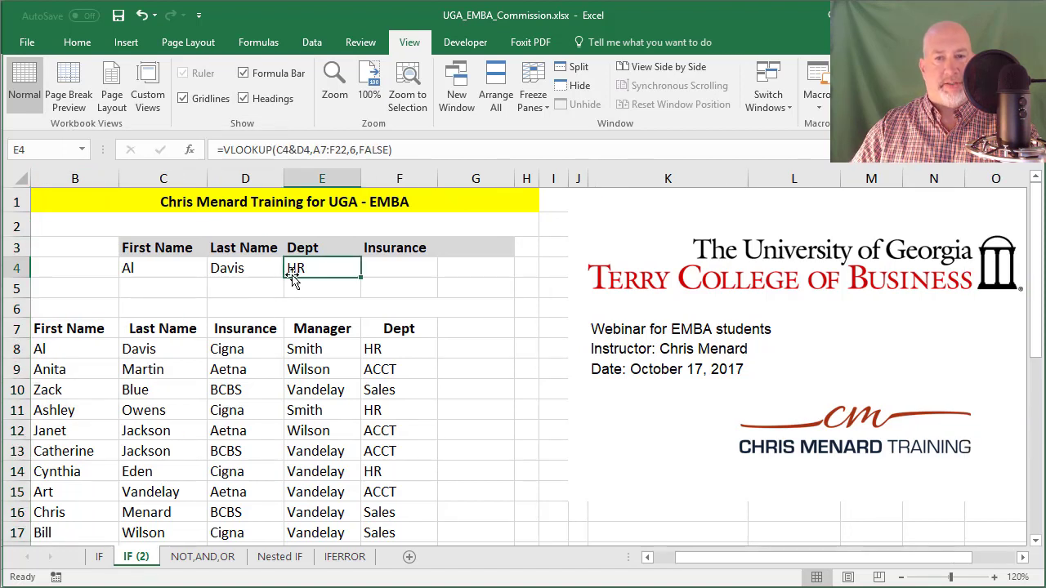
click(168, 268)
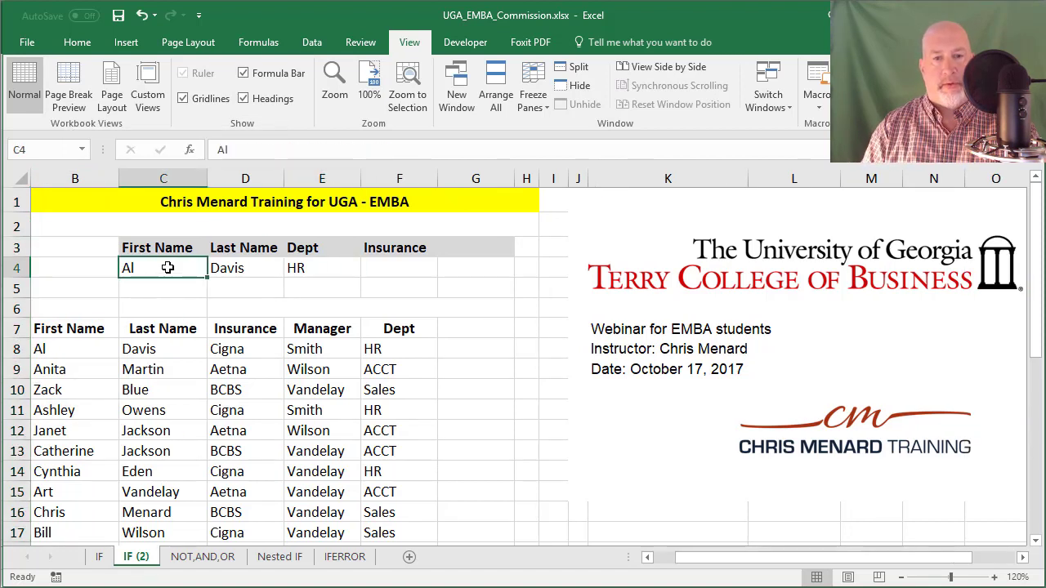
key(Tab)
key(Return)
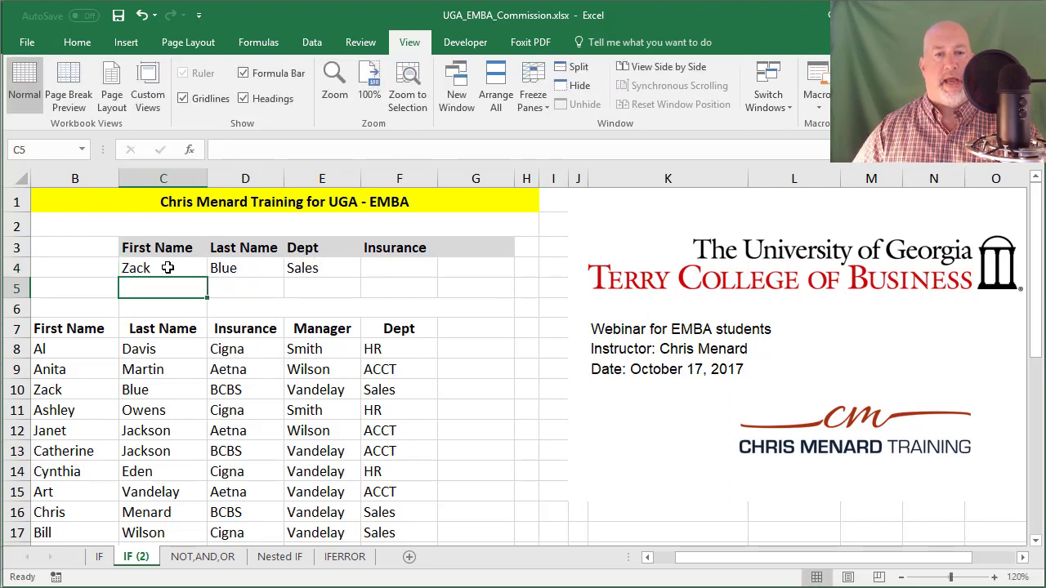